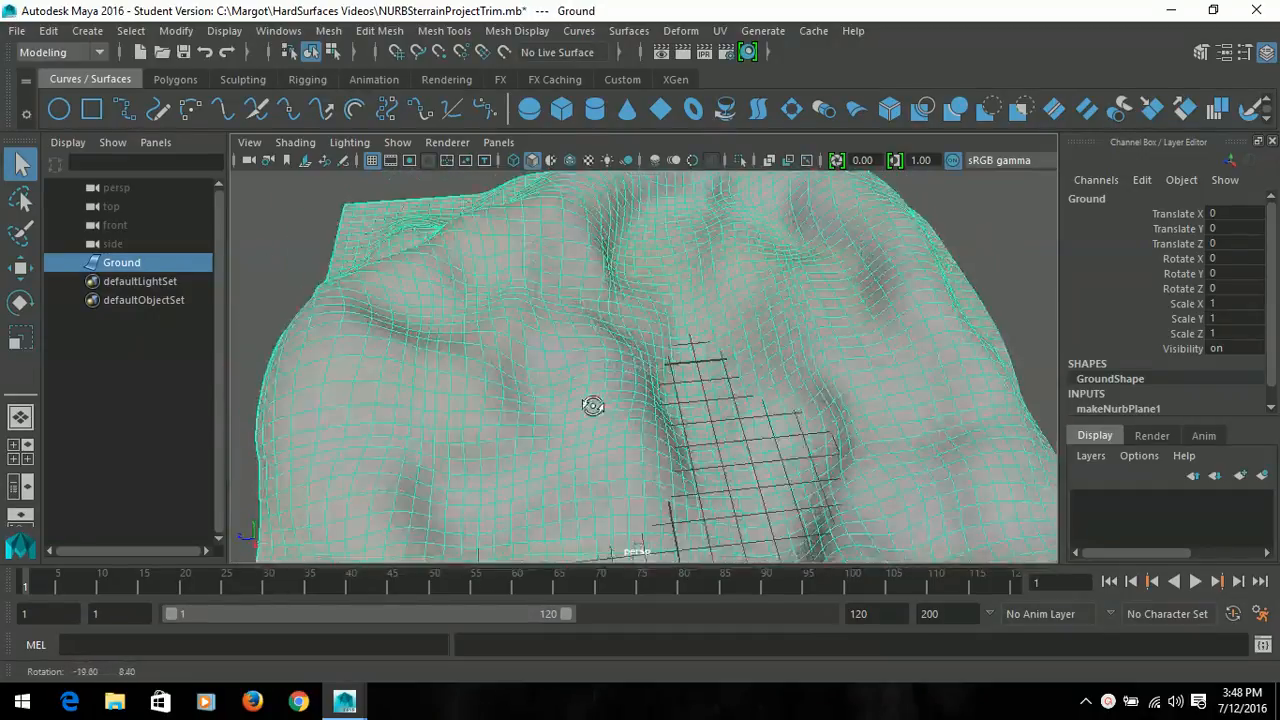
Duplicate the Ground terrain and turn the duplicate's visibility off
key(f)
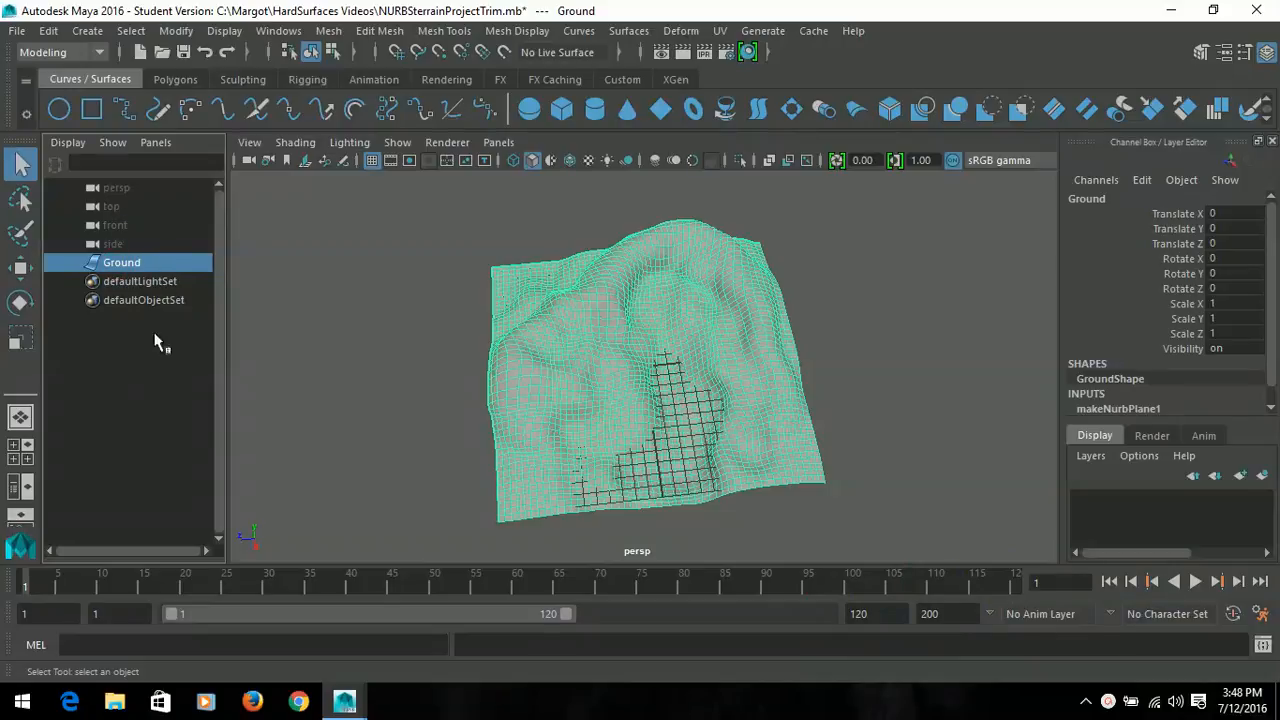
click(638, 322)
key(ctrl+d)
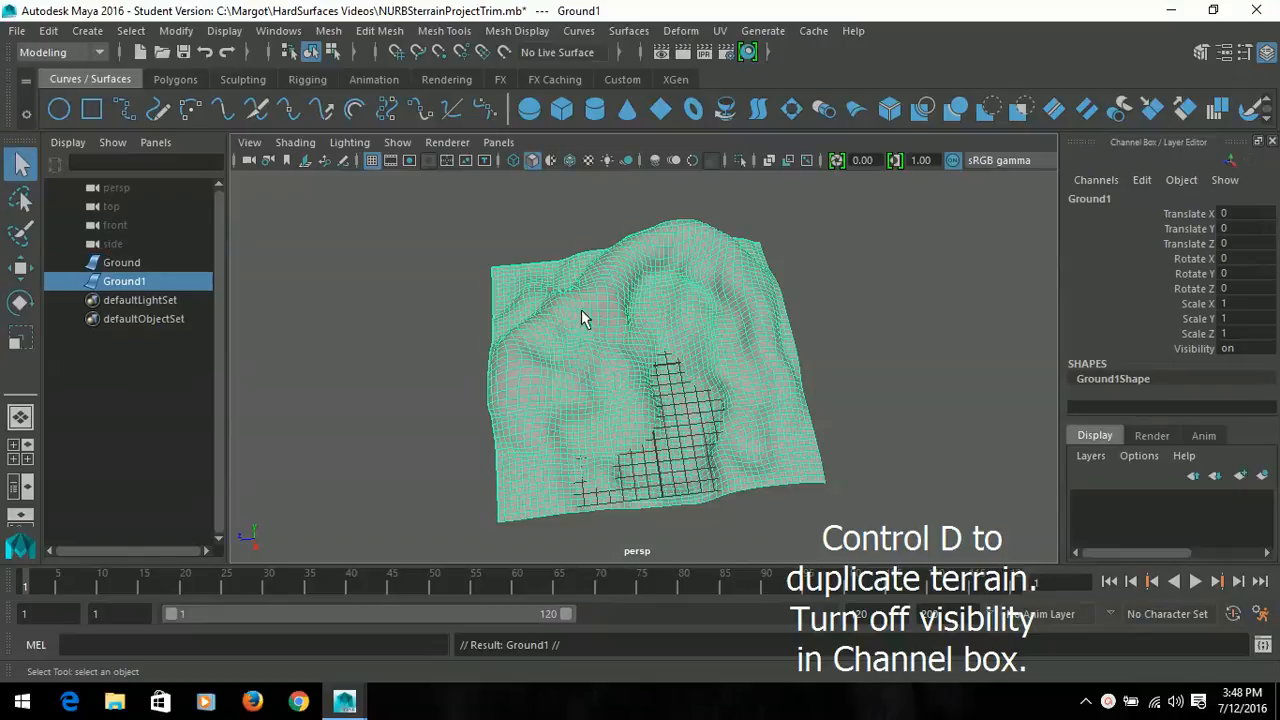
click(115, 284)
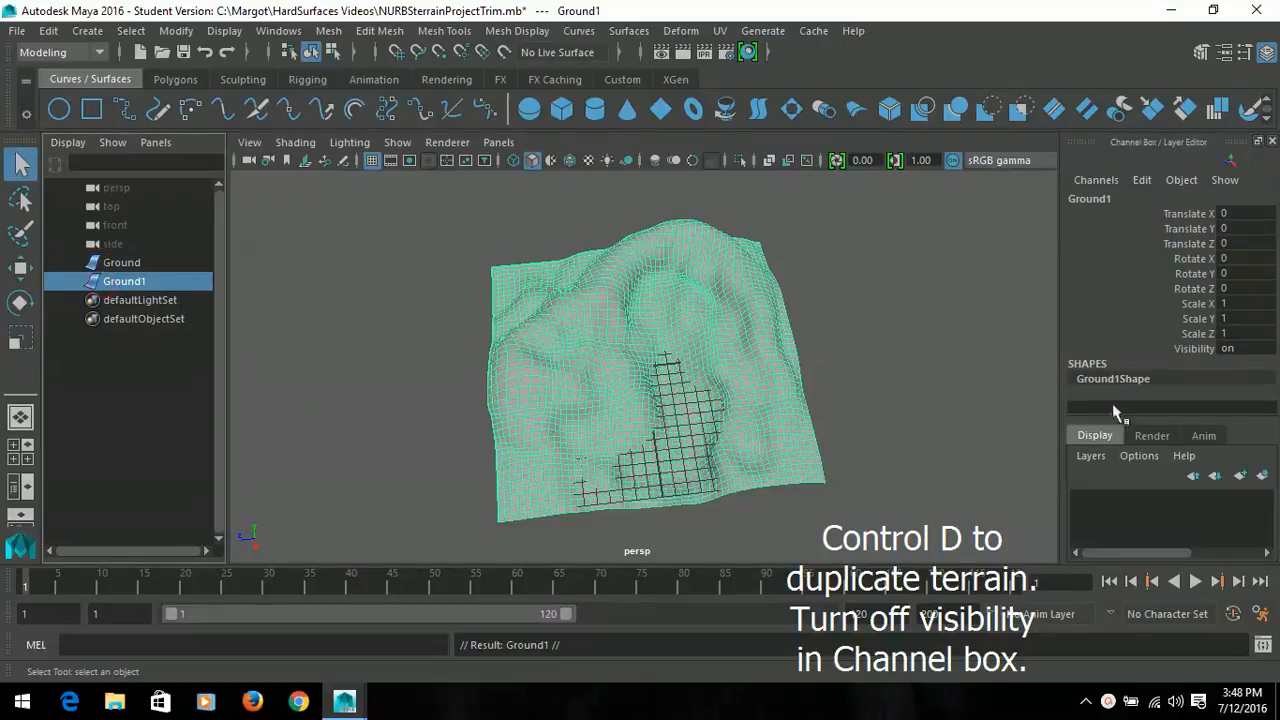
double_click(1266, 350)
text(0)
key(Return)
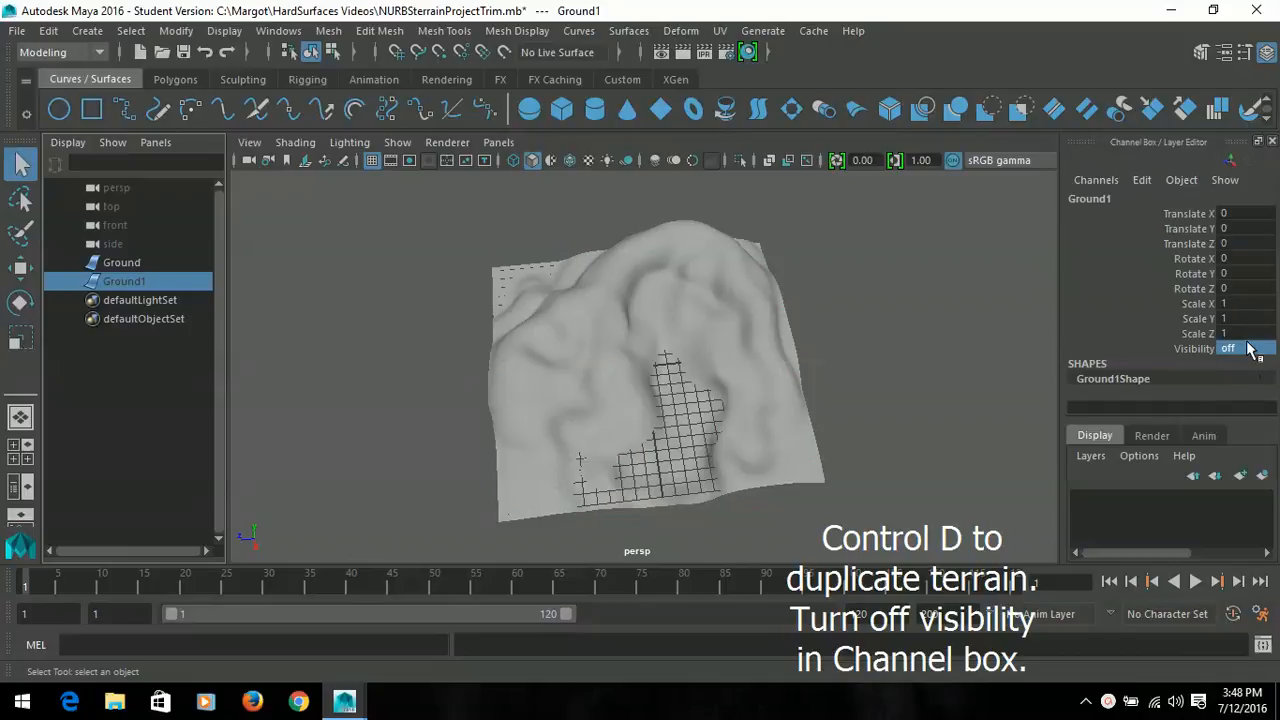
click(1266, 54)
click(1266, 54)
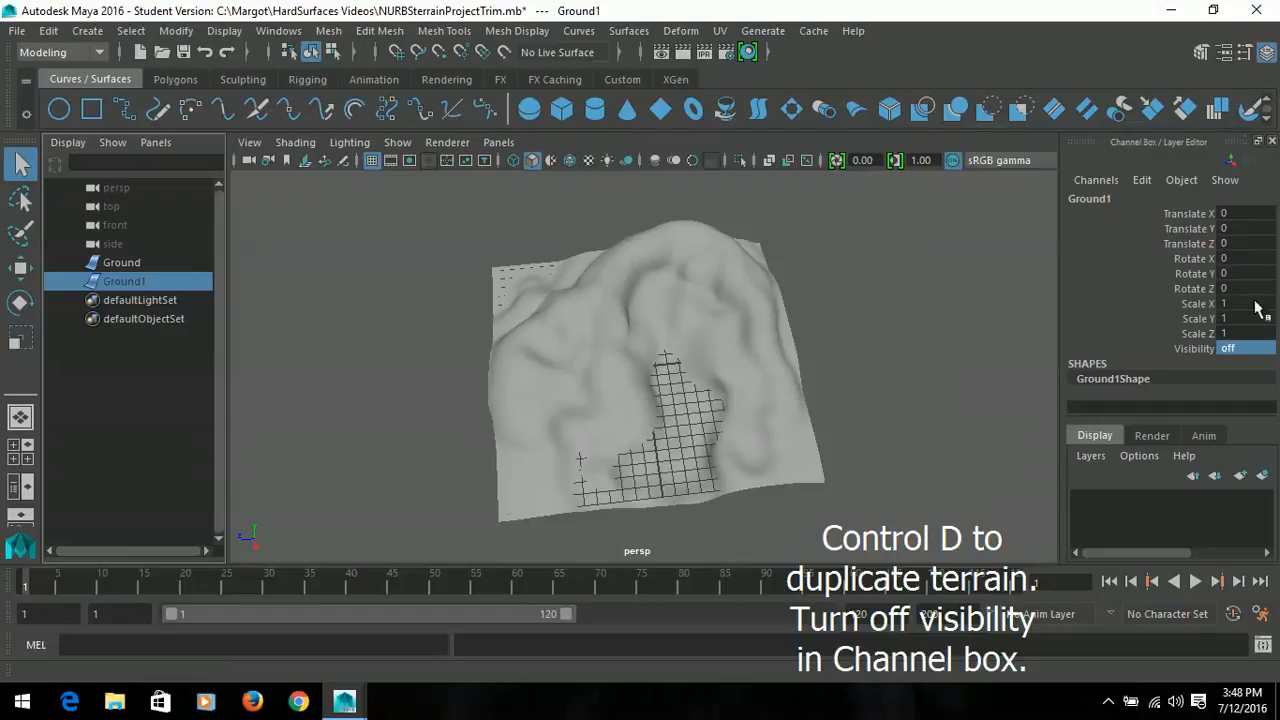
In the top view with wireframe shading, begin a CV curve just outside the terrain's lower edge and bring it up to a bend near the centre
click(140, 264)
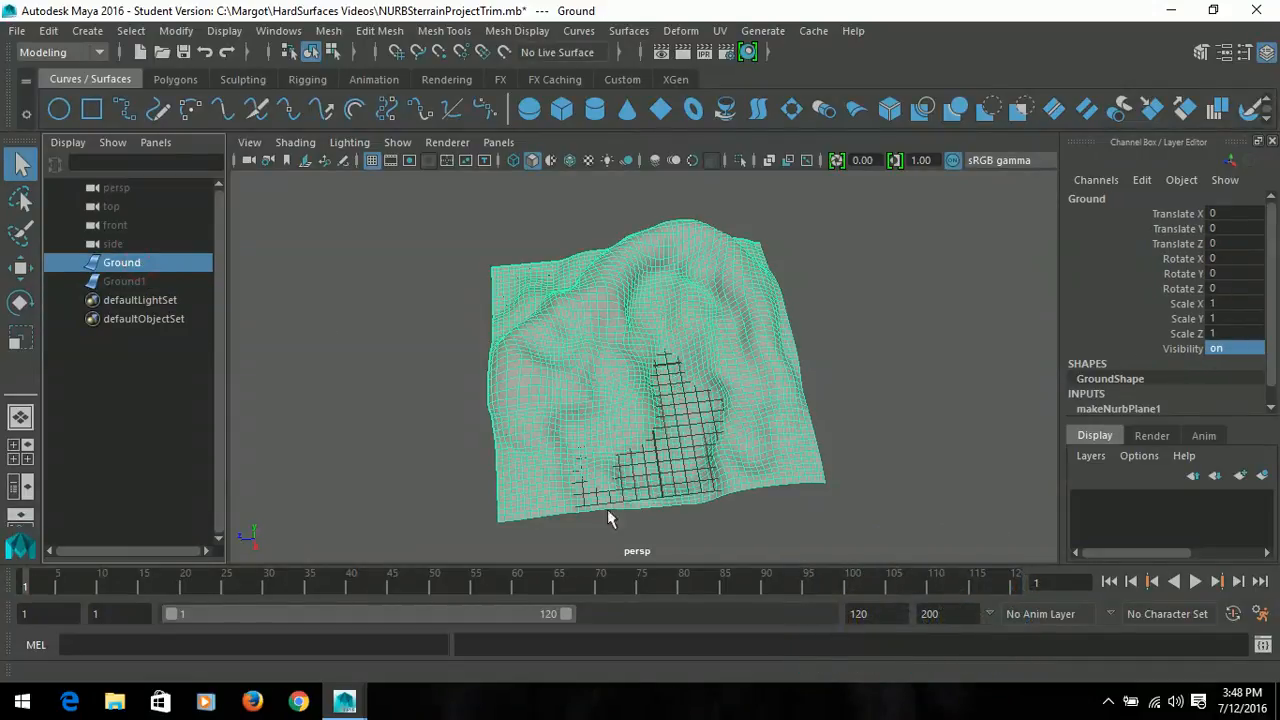
click(20, 451)
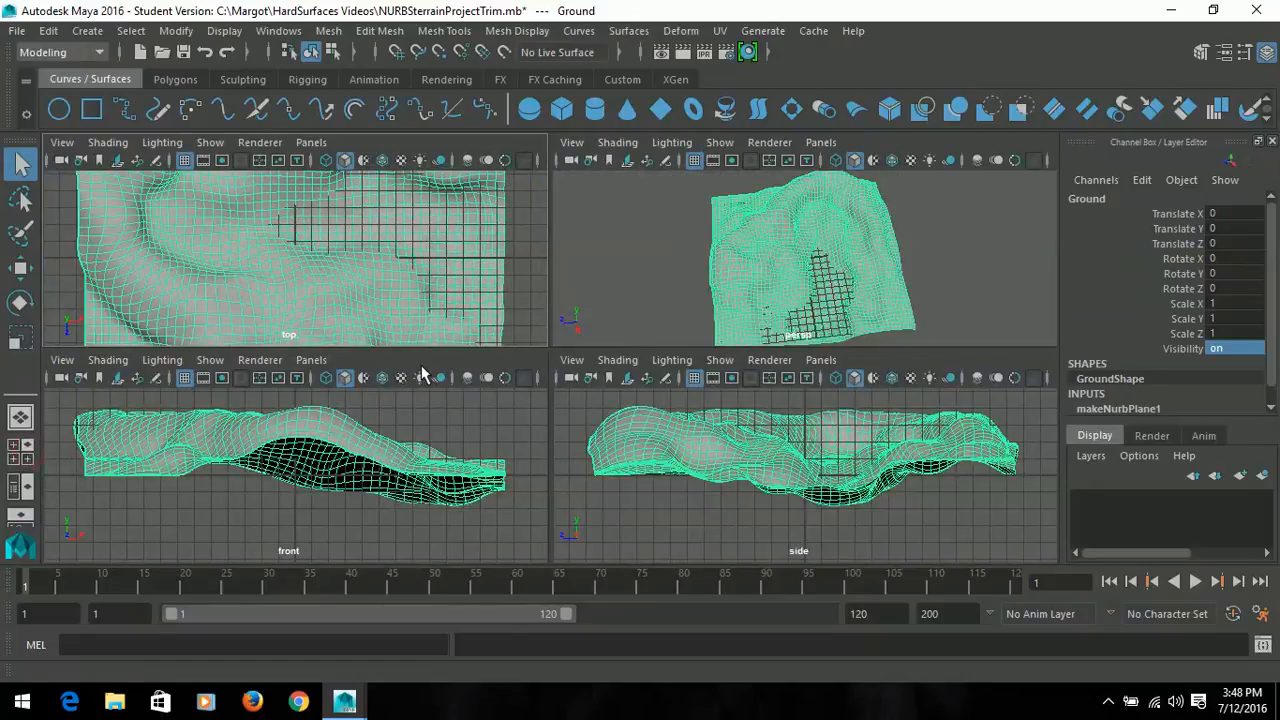
key(space)
scroll(634, 437, down, 10)
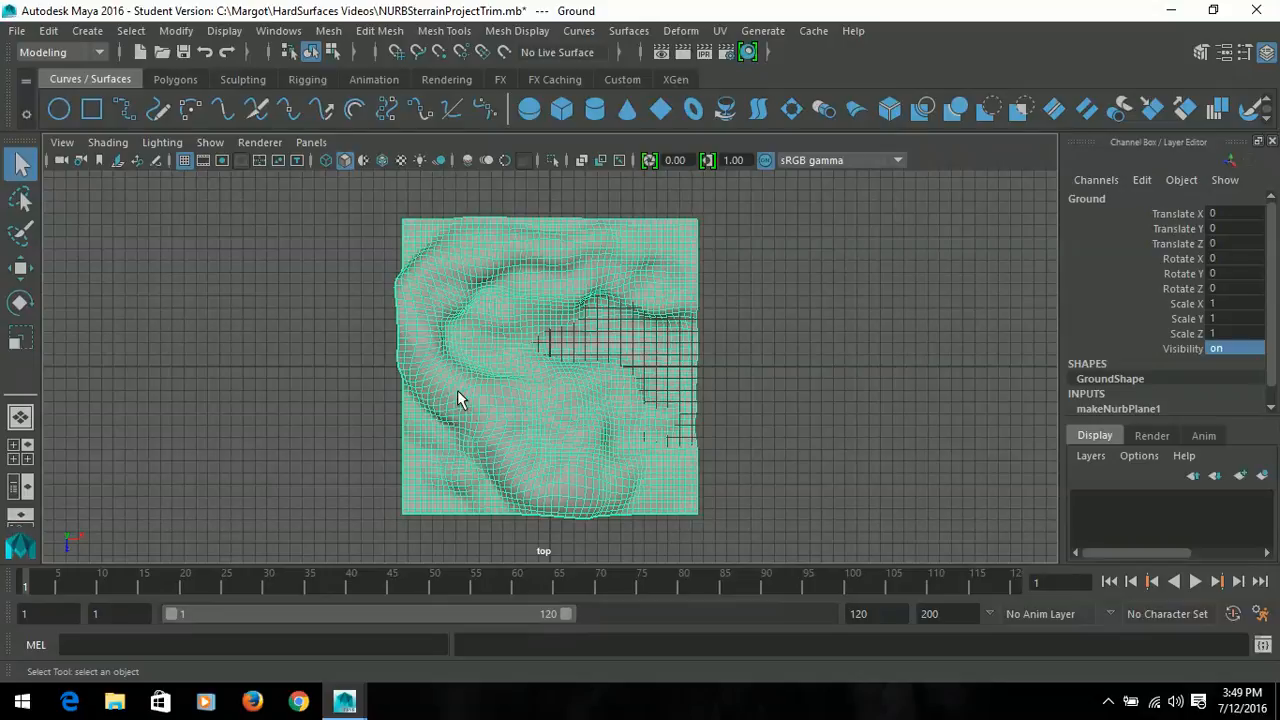
click(80, 32)
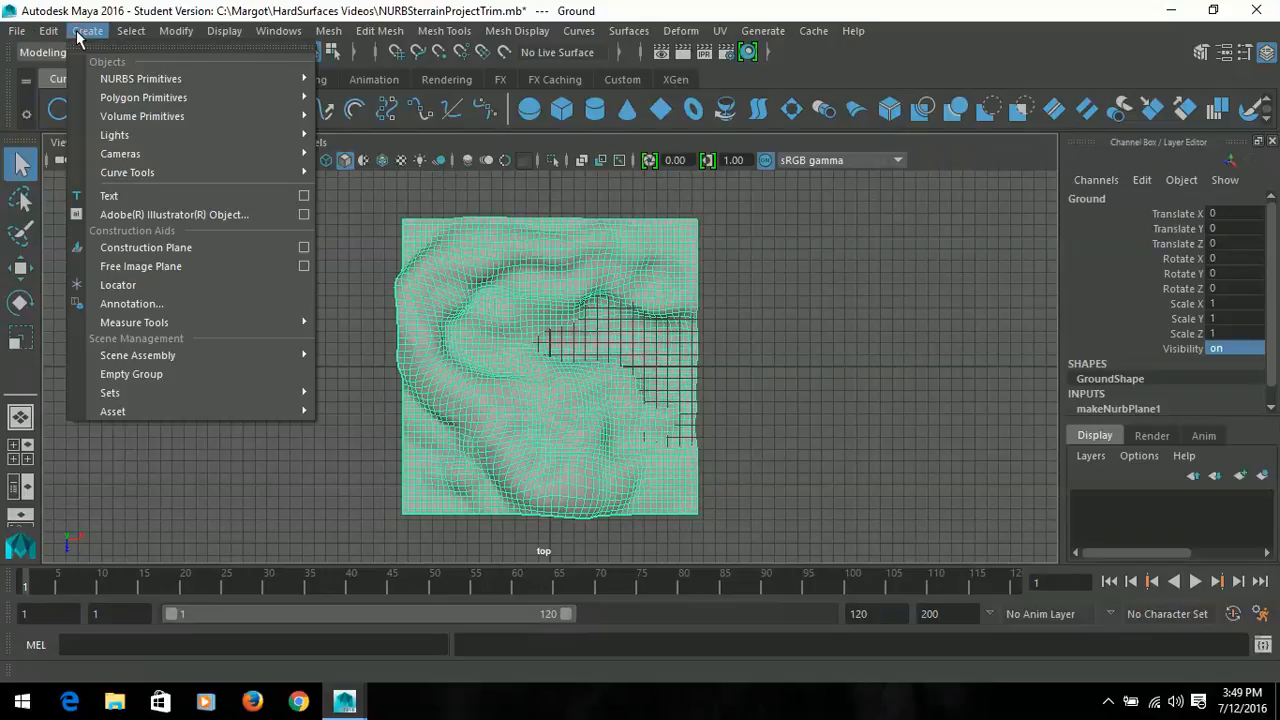
mouse_move(151, 181)
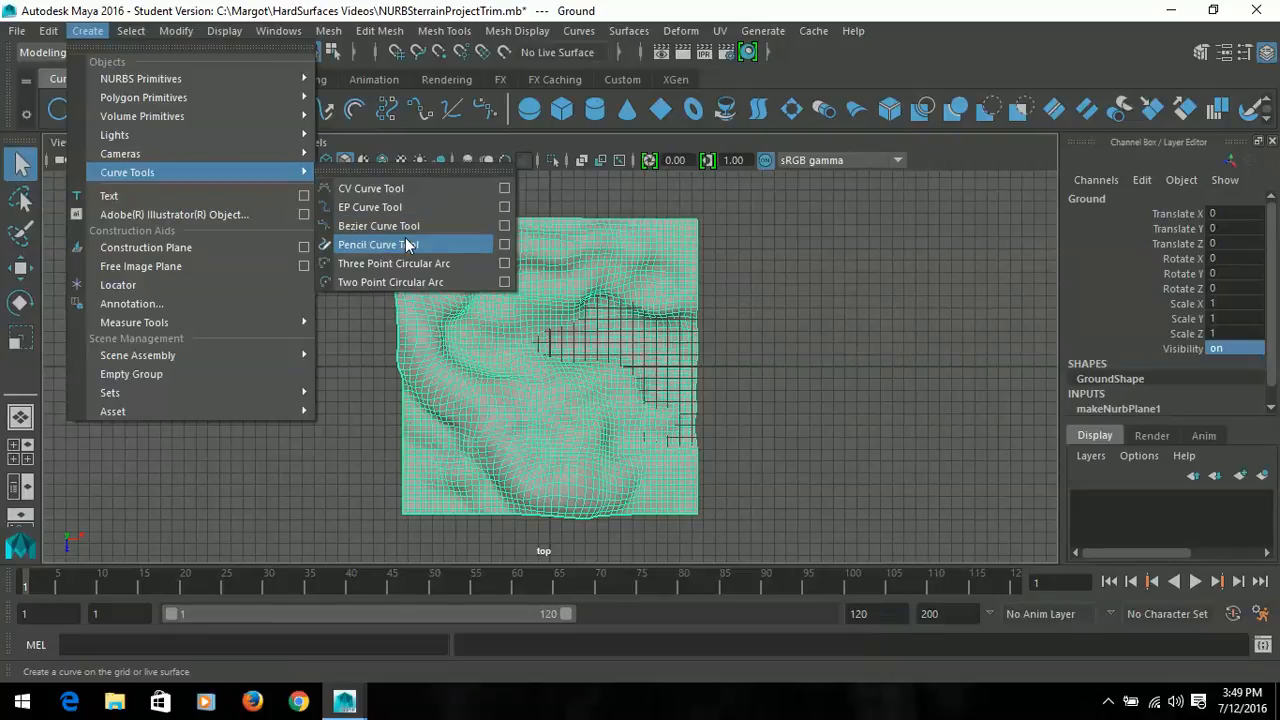
click(368, 188)
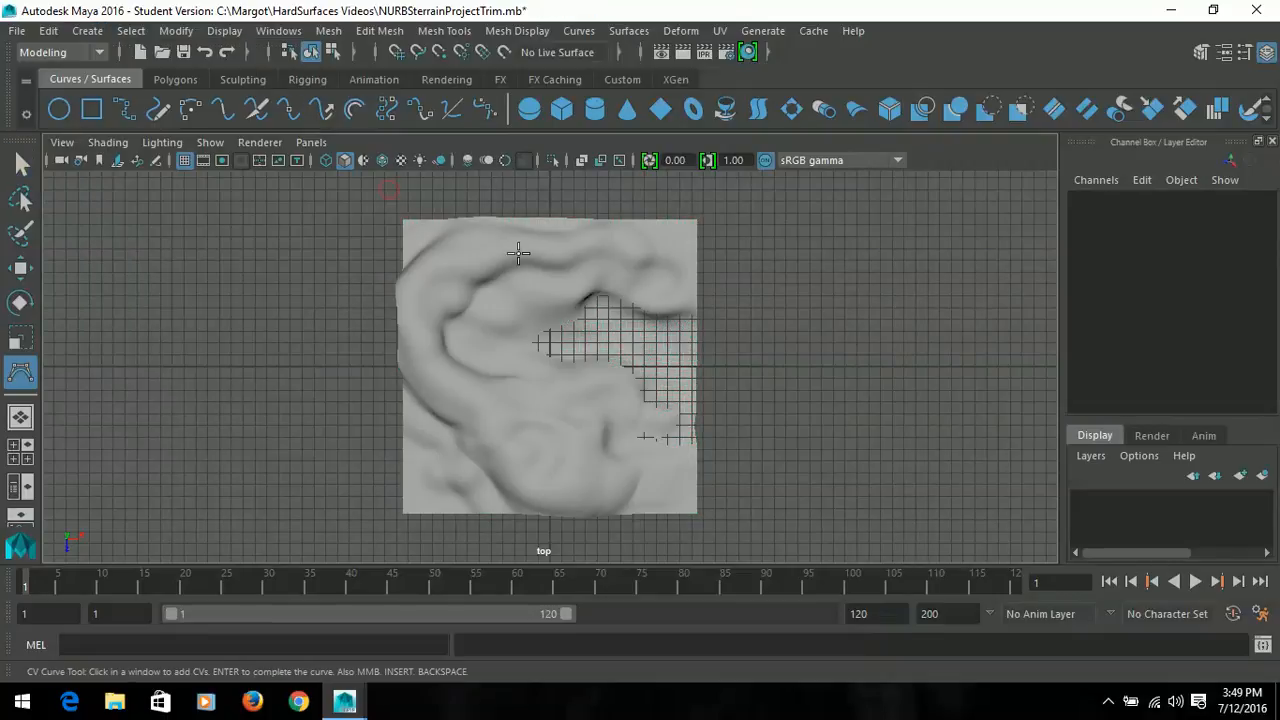
click(648, 529)
click(648, 490)
click(643, 458)
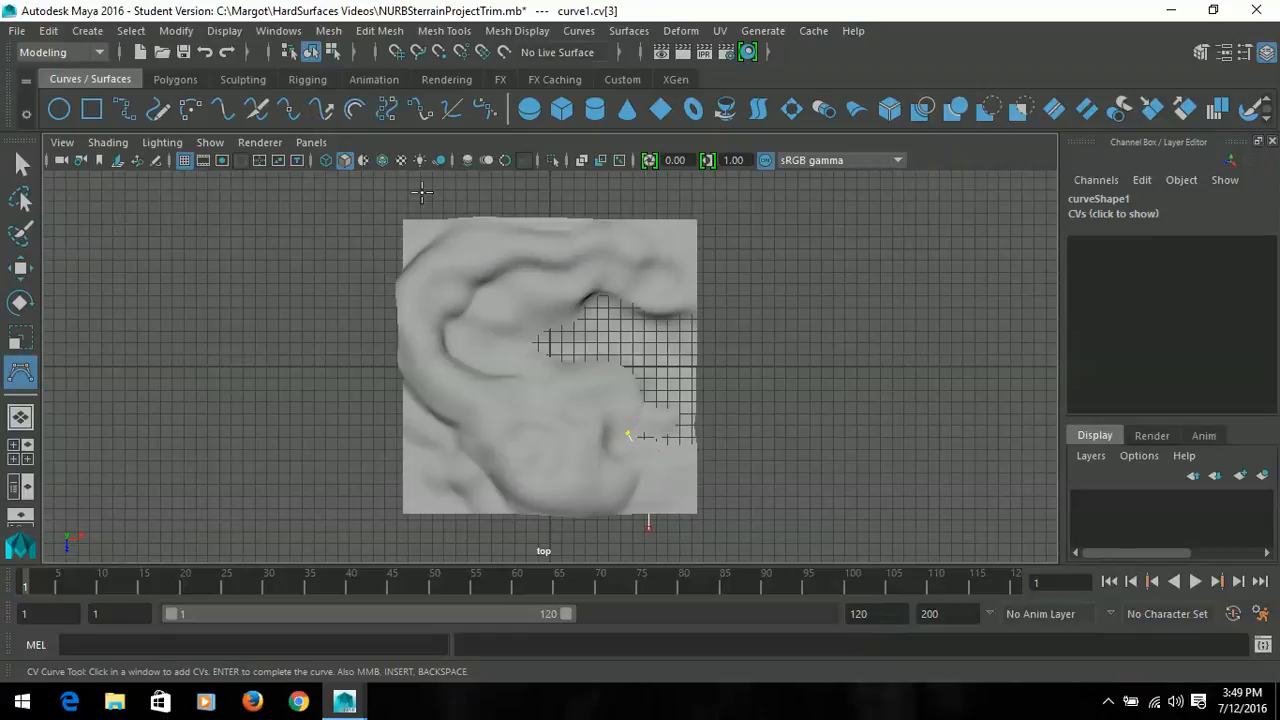
click(324, 162)
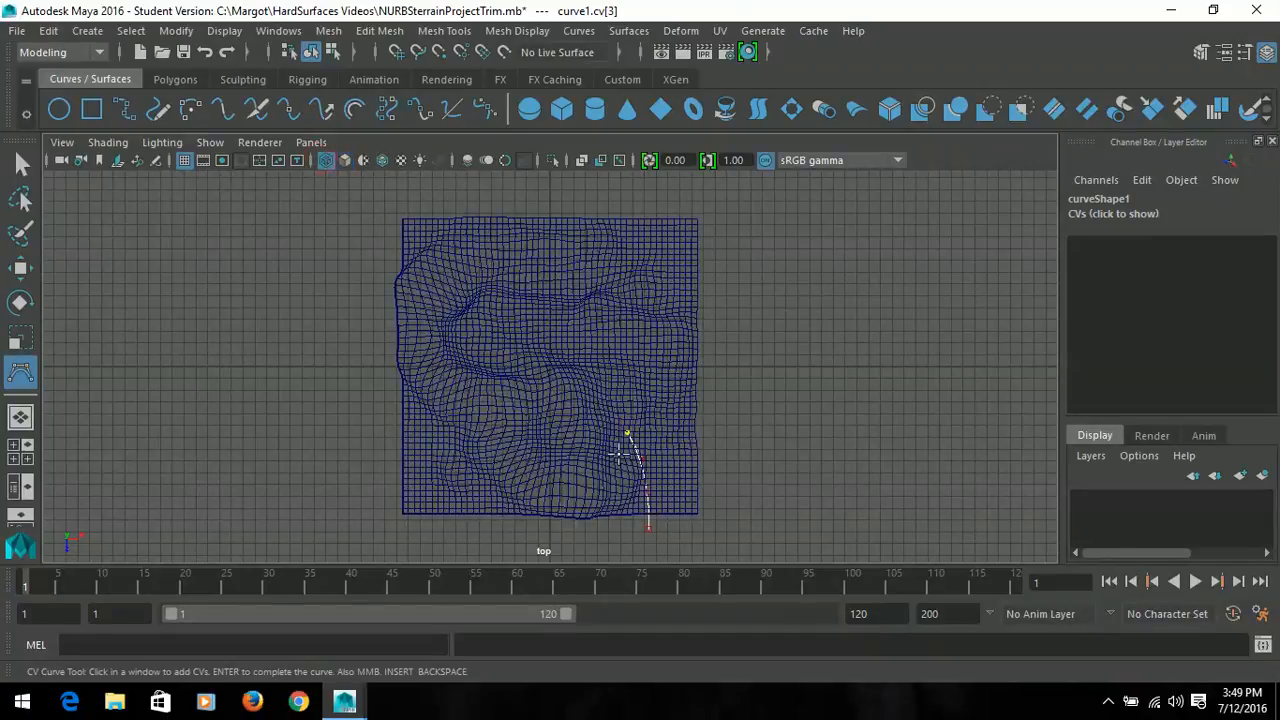
click(607, 403)
click(593, 378)
click(561, 350)
click(538, 343)
click(533, 365)
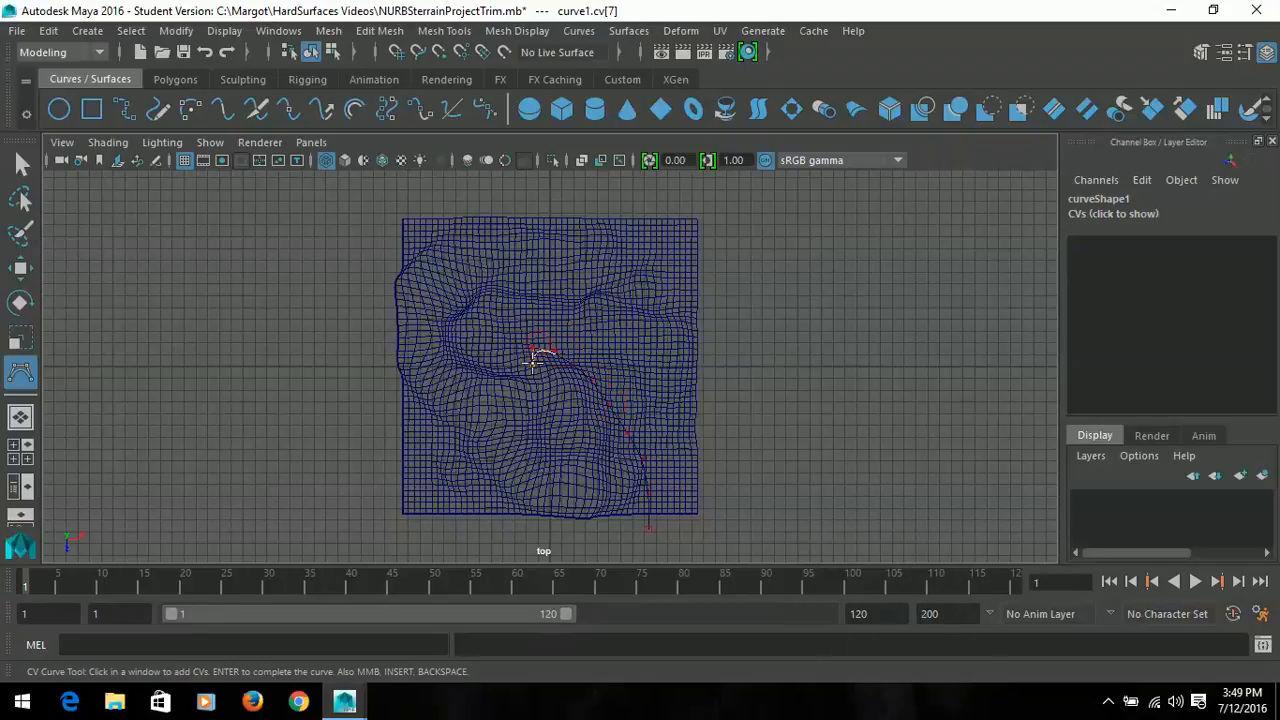
Continue the CV curve down and around the lower bend, ending in a rounded turn at the path's far end
click(547, 385)
click(568, 405)
click(580, 434)
click(589, 472)
click(569, 486)
click(537, 487)
click(518, 470)
click(494, 449)
click(477, 428)
click(489, 411)
click(511, 411)
Run the curve back parallel to the first side, place its last point near the start point, and complete it
click(520, 433)
click(513, 455)
click(521, 474)
click(533, 485)
click(548, 488)
click(566, 484)
click(581, 469)
click(578, 453)
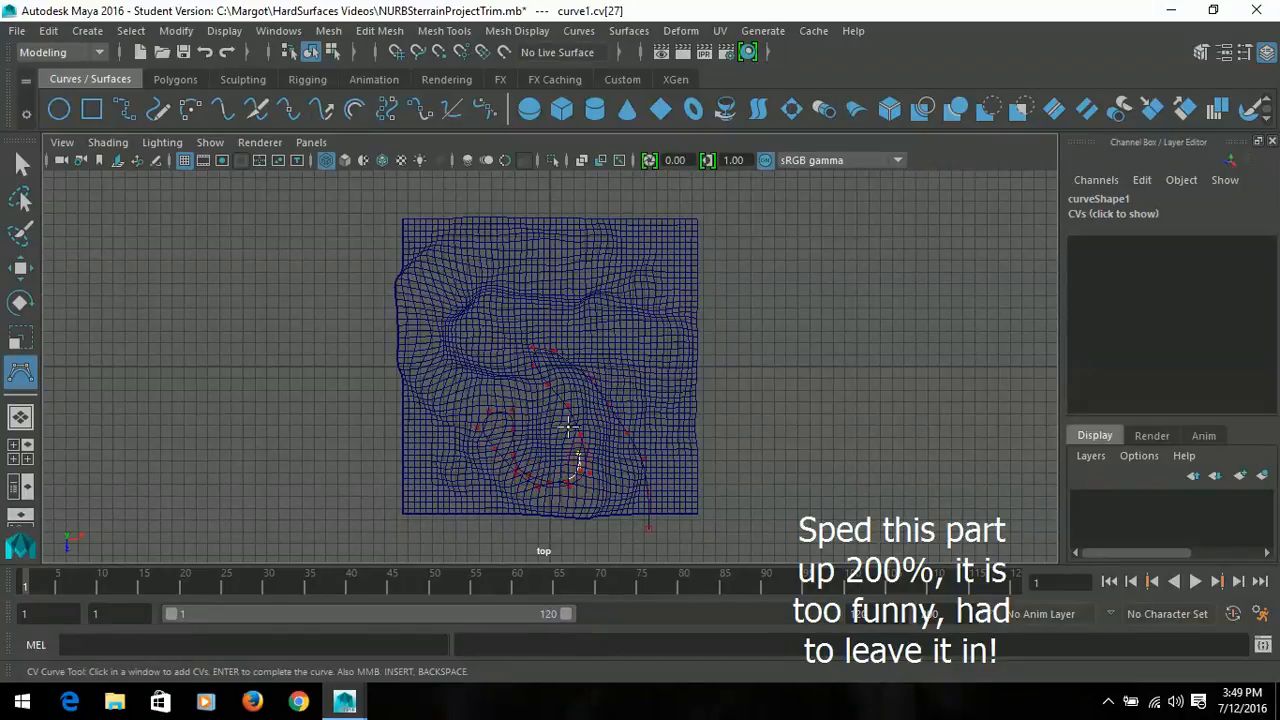
click(557, 404)
click(546, 394)
click(538, 381)
click(529, 365)
click(520, 352)
click(519, 338)
click(532, 333)
click(546, 340)
click(556, 347)
click(566, 352)
click(590, 372)
click(610, 394)
click(628, 414)
click(645, 435)
click(660, 462)
click(665, 490)
click(667, 517)
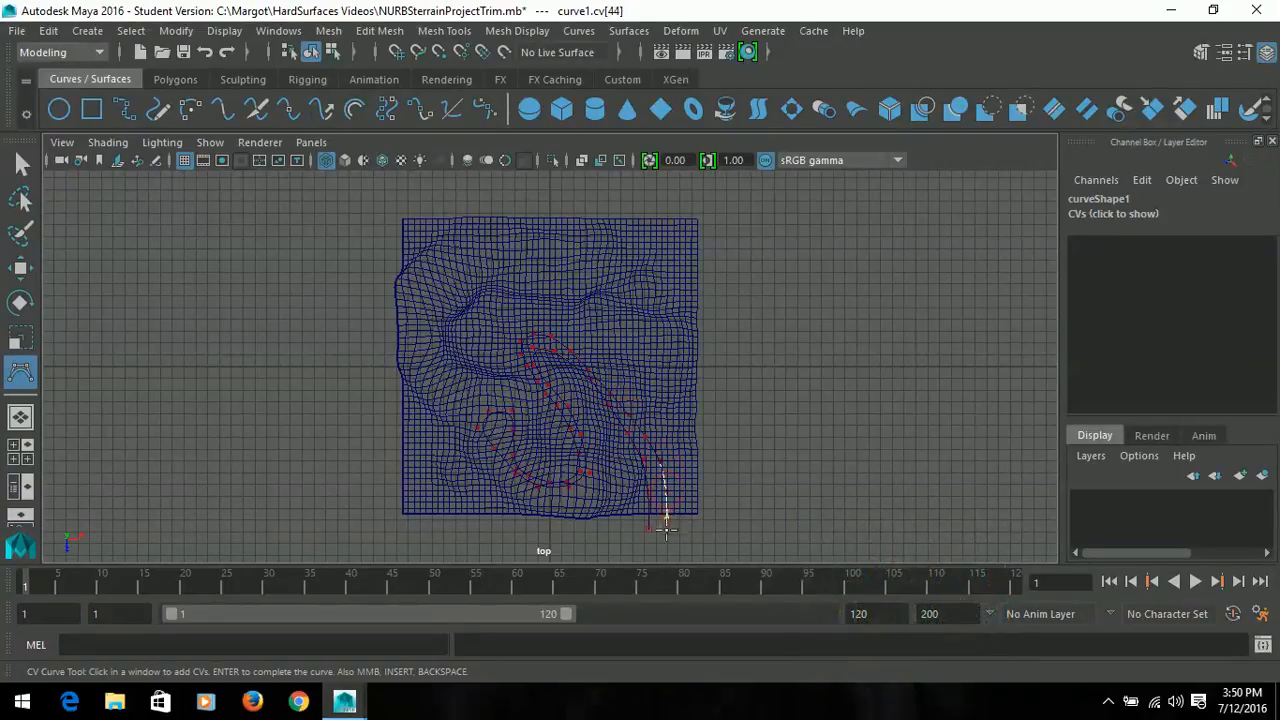
click(667, 535)
click(650, 535)
scroll(743, 513, up, 4)
alt+middle_drag(743, 513, 766, 277)
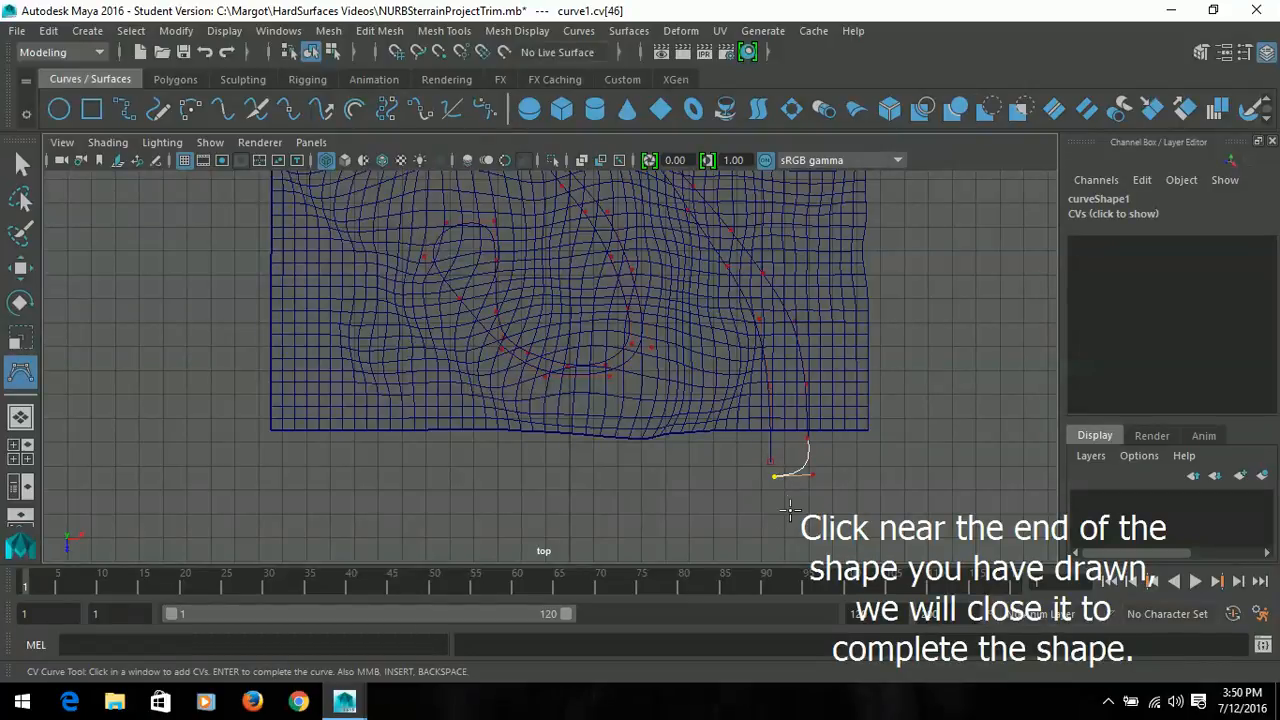
key(q)
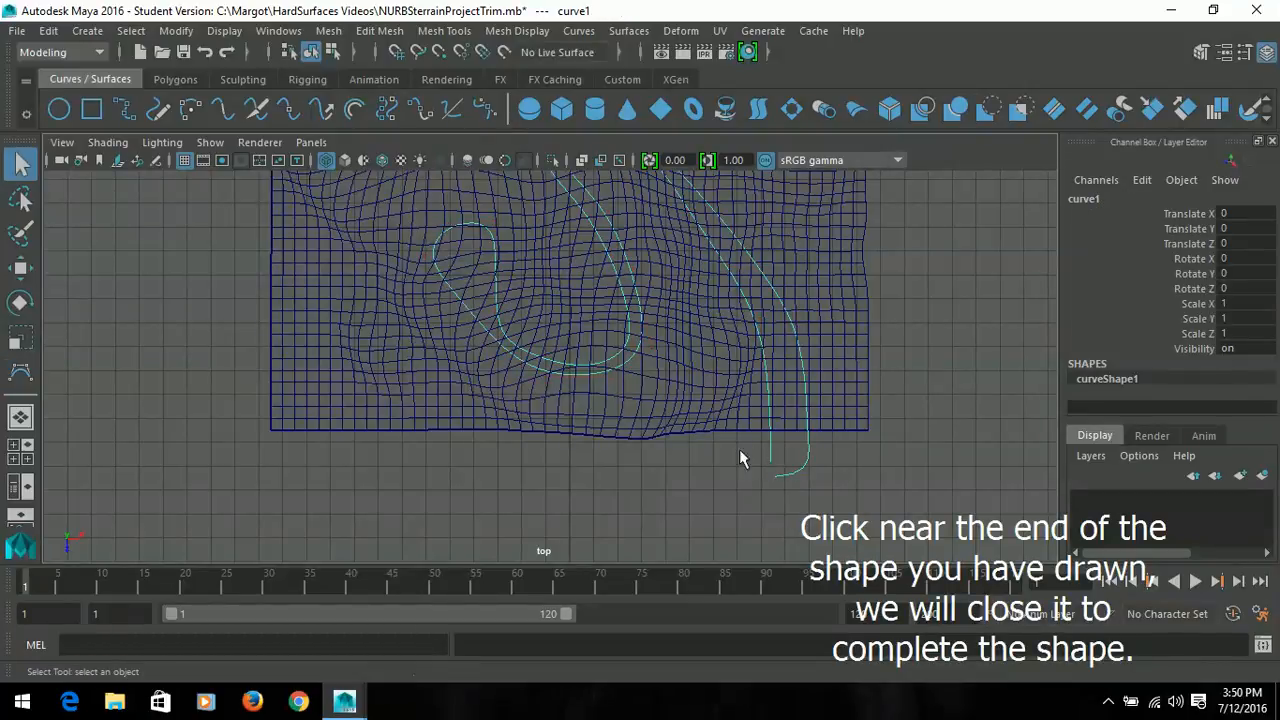
Rename the curve Pathway and close its shape with Open/Close
scroll(726, 471, down, 4)
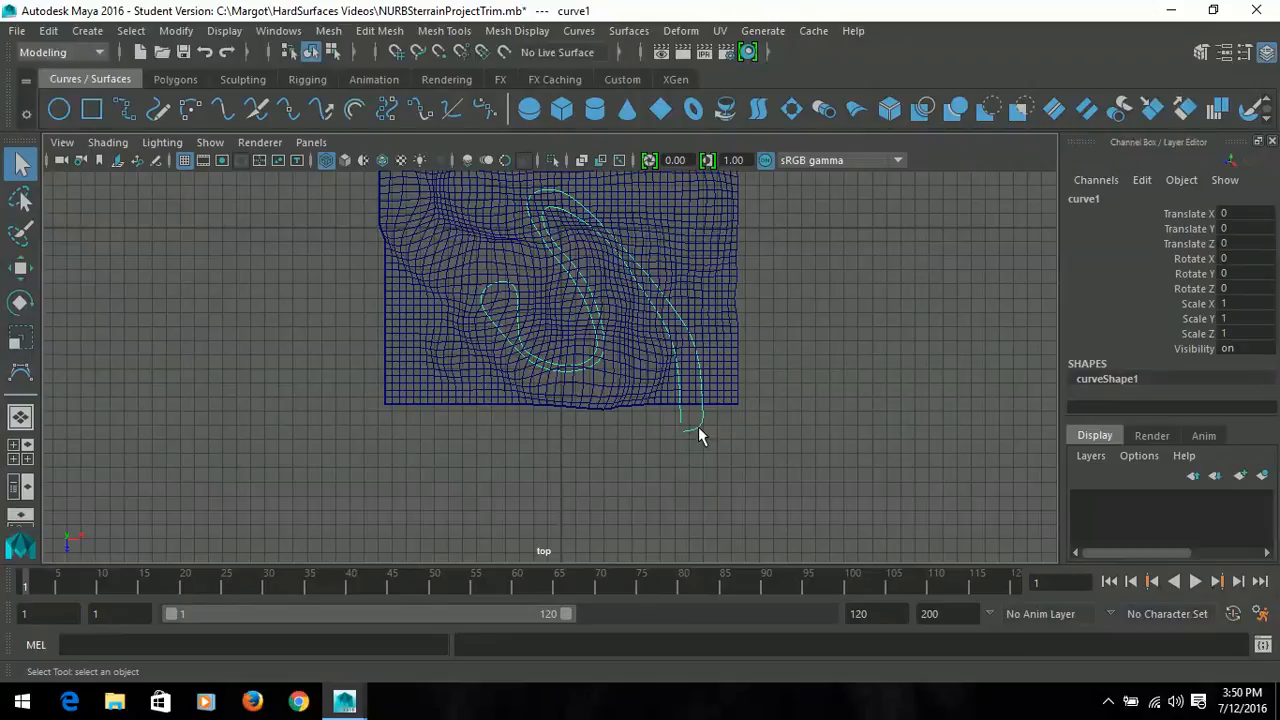
double_click(1082, 200)
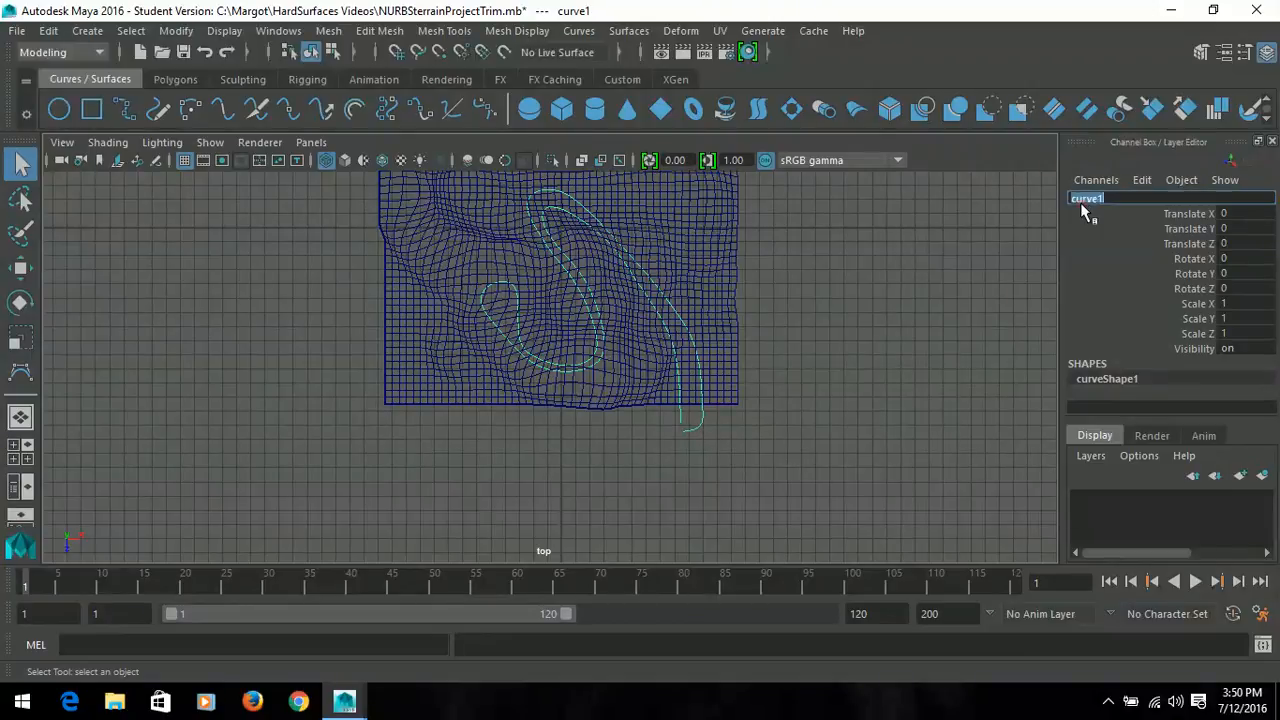
text(Pathway)
key(Return)
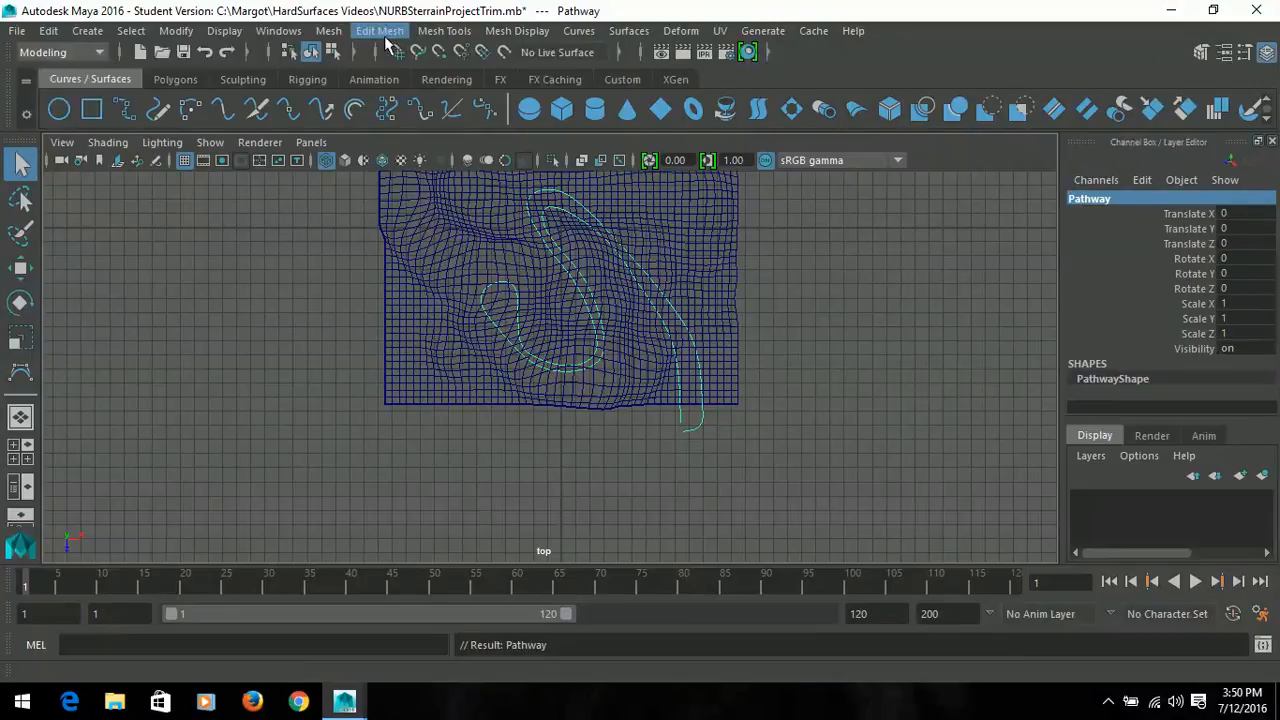
click(588, 31)
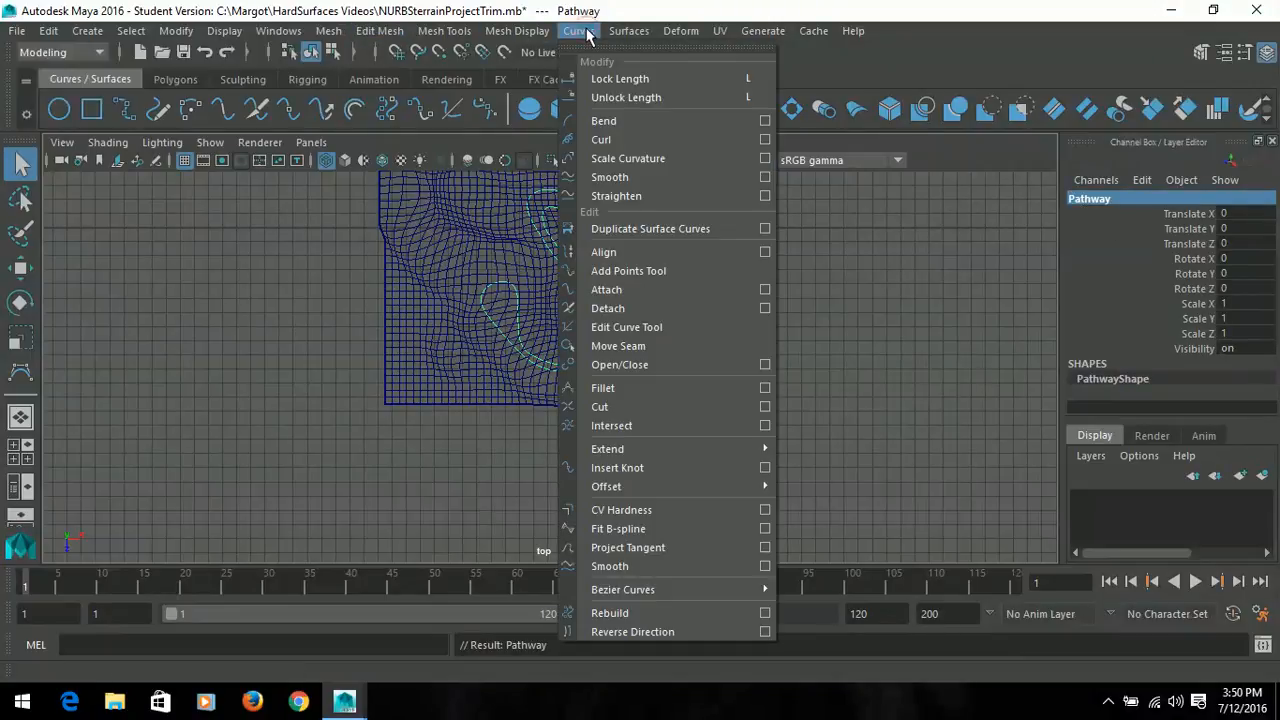
click(630, 366)
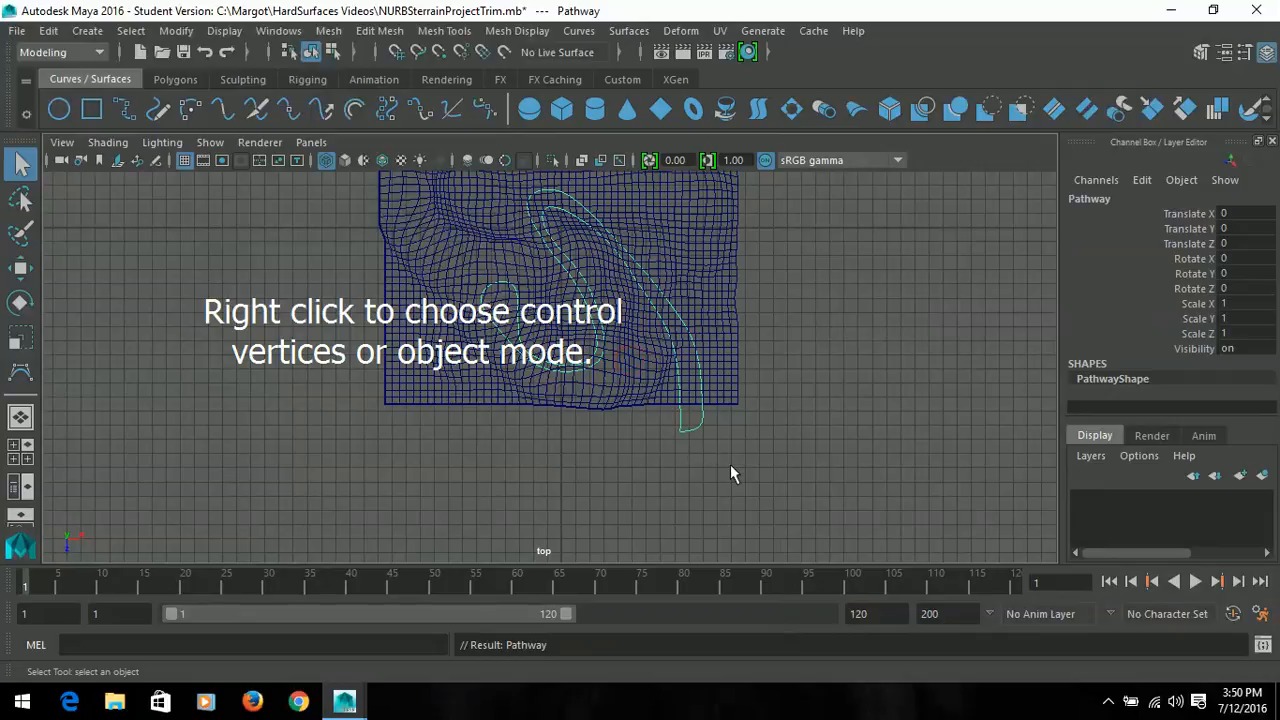
Move the last control vertex inward along X to round off the Pathway's closed end, and return to object mode
scroll(730, 465, up, 8)
alt+middle_drag(830, 480, 548, 290)
scroll(750, 404, up, 5)
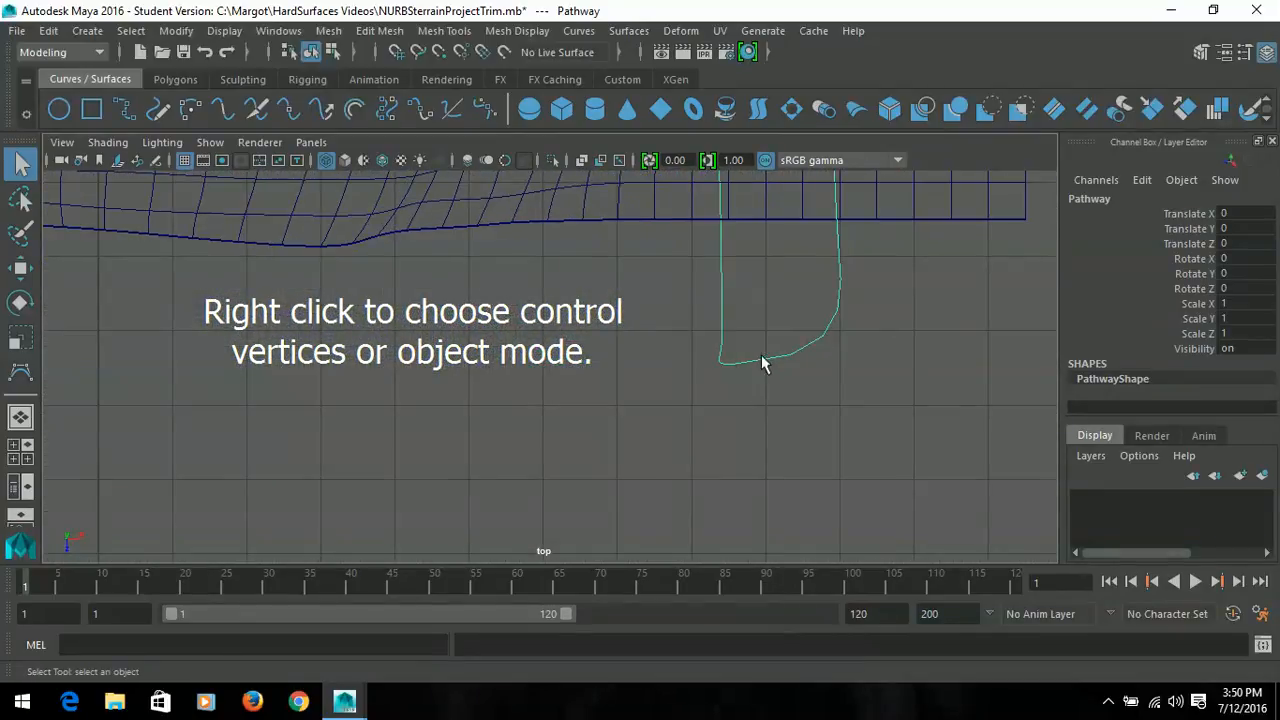
right_drag(748, 369, 657, 244)
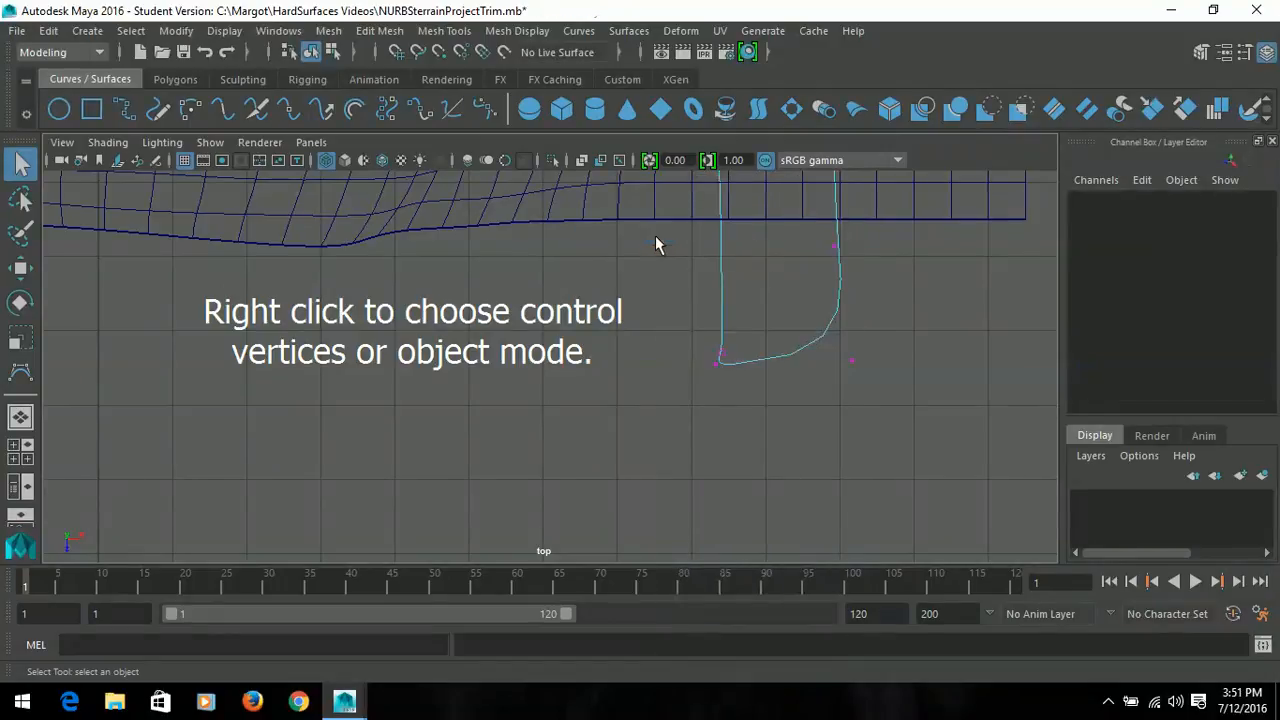
click(716, 365)
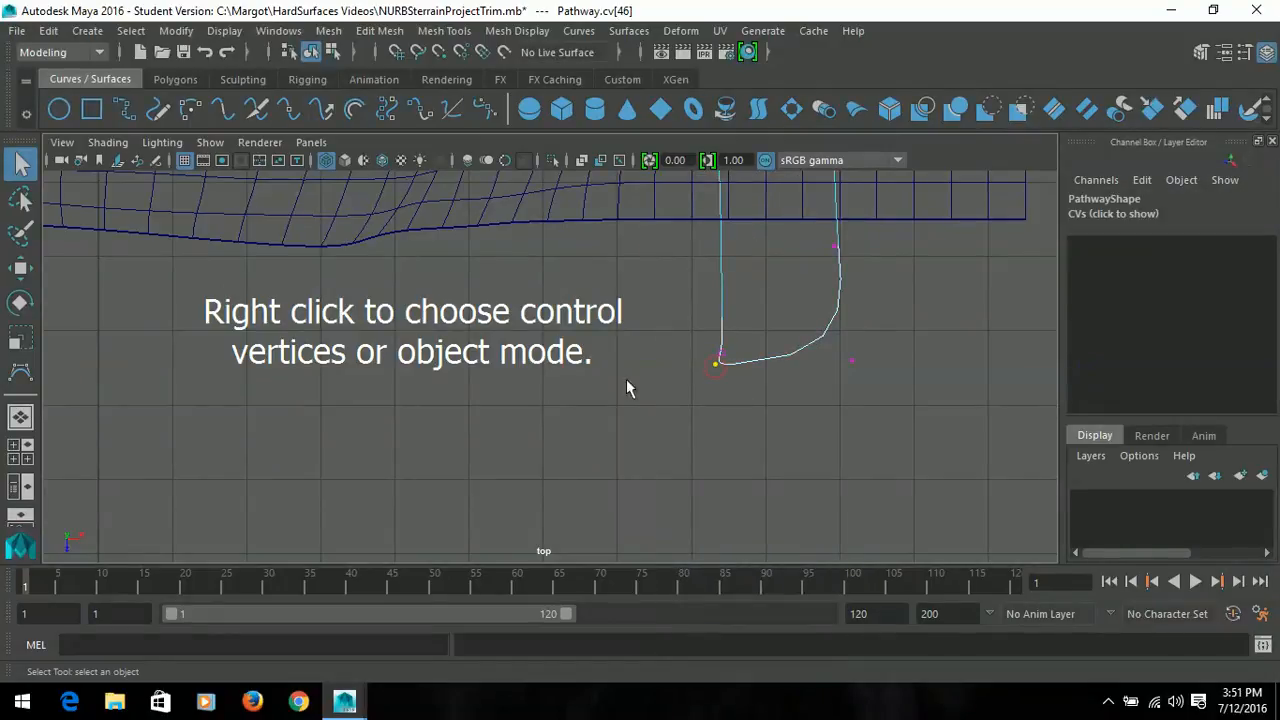
click(21, 267)
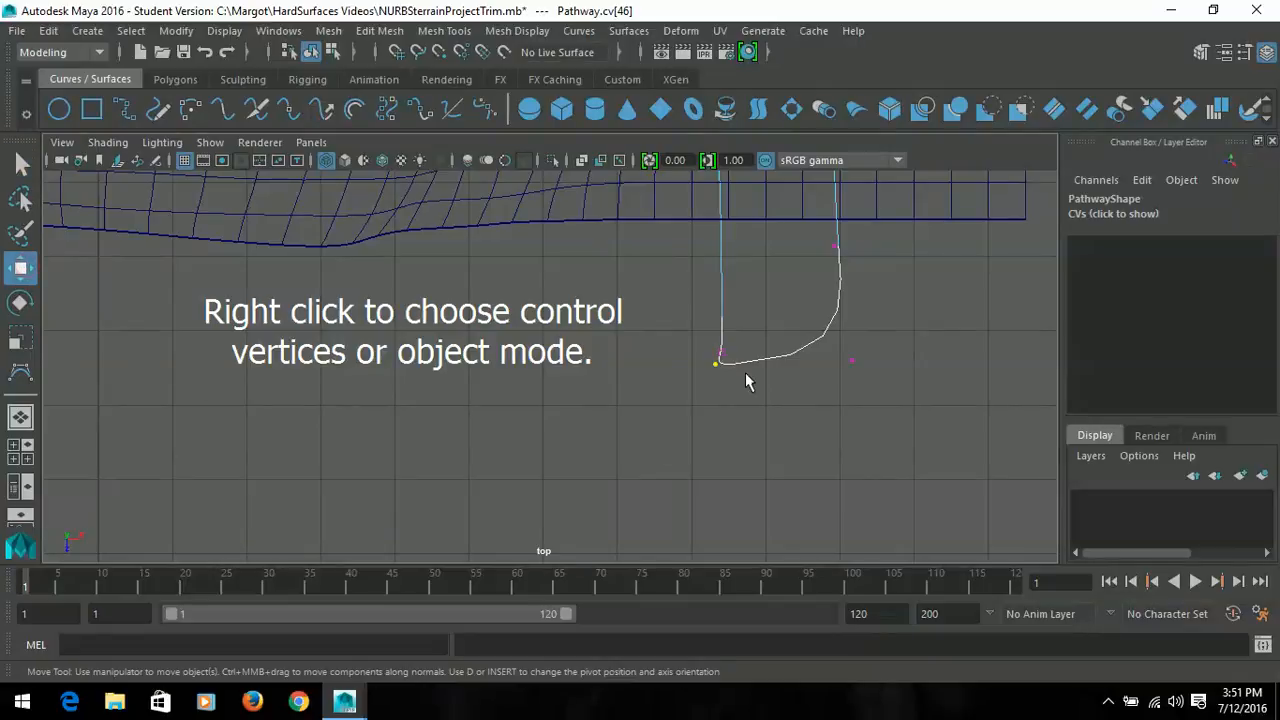
drag(812, 368, 858, 366)
drag(764, 363, 692, 288)
key(ctrl+z)
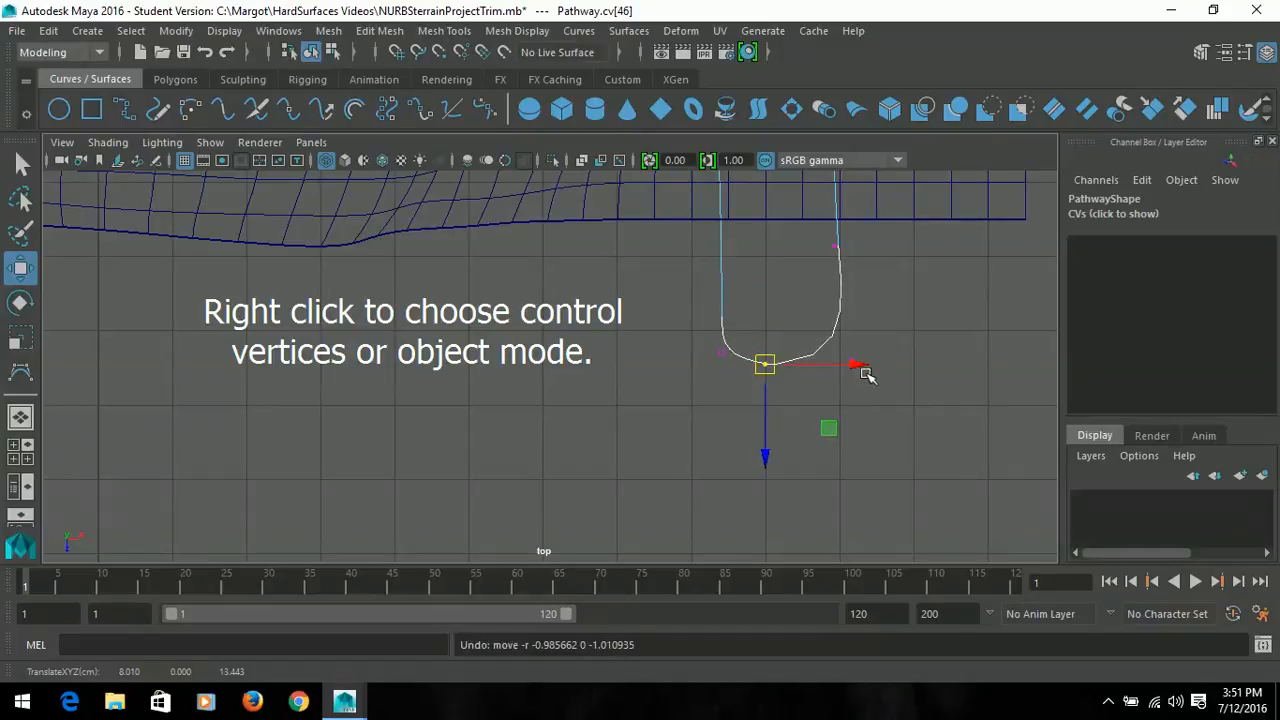
click(883, 428)
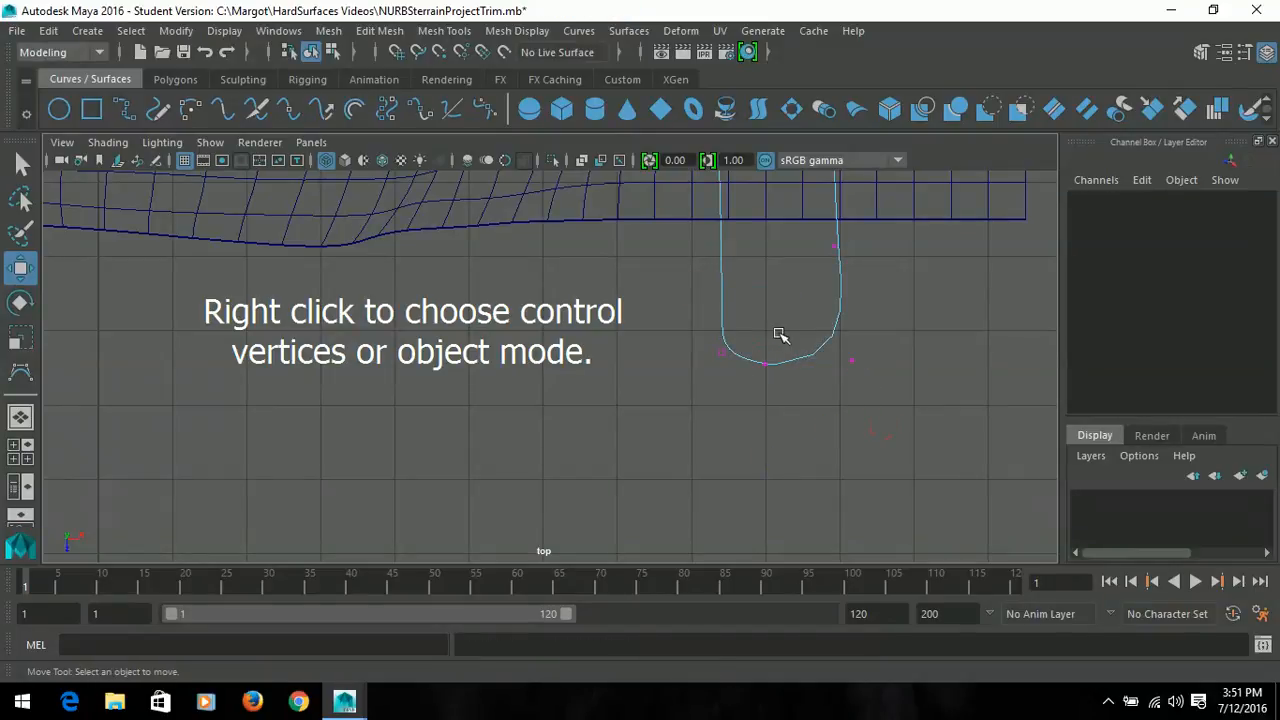
right_drag(768, 236, 846, 210)
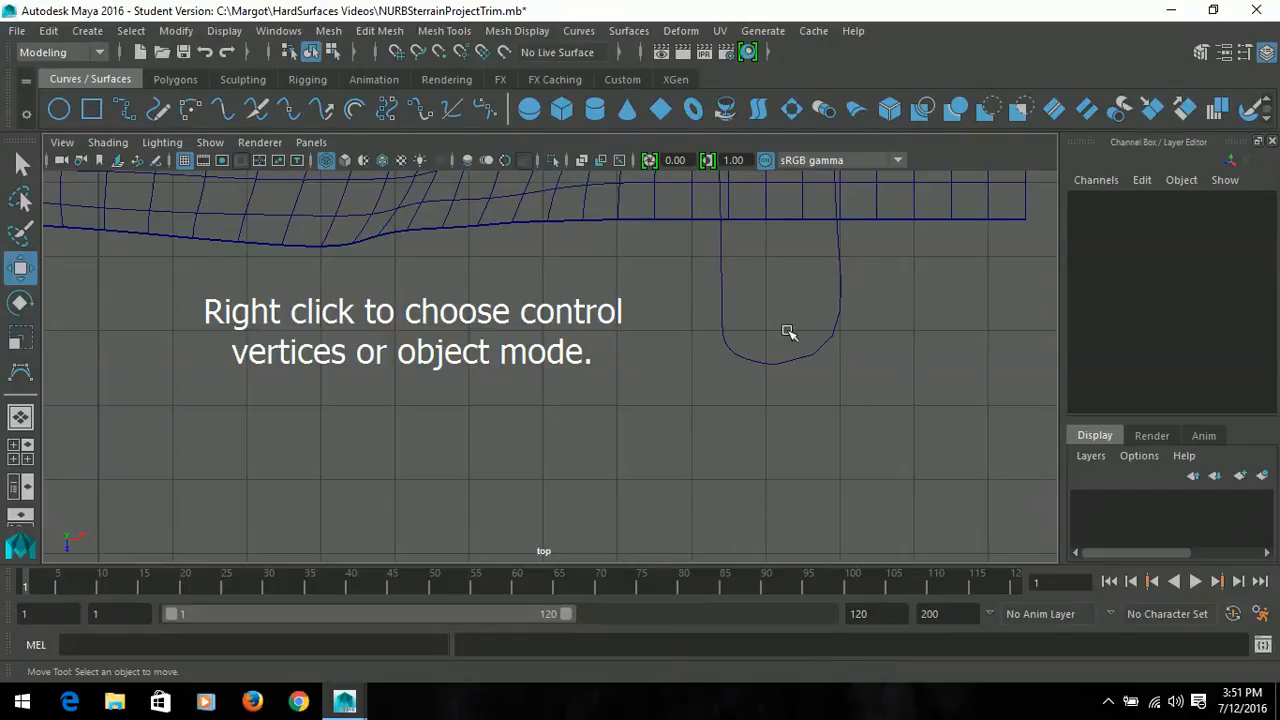
Select the Pathway curve and raise it above the terrain in the perspective view, to a Translate Y of about 6.82
scroll(789, 334, down, 4)
click(670, 350)
scroll(409, 391, down, 5)
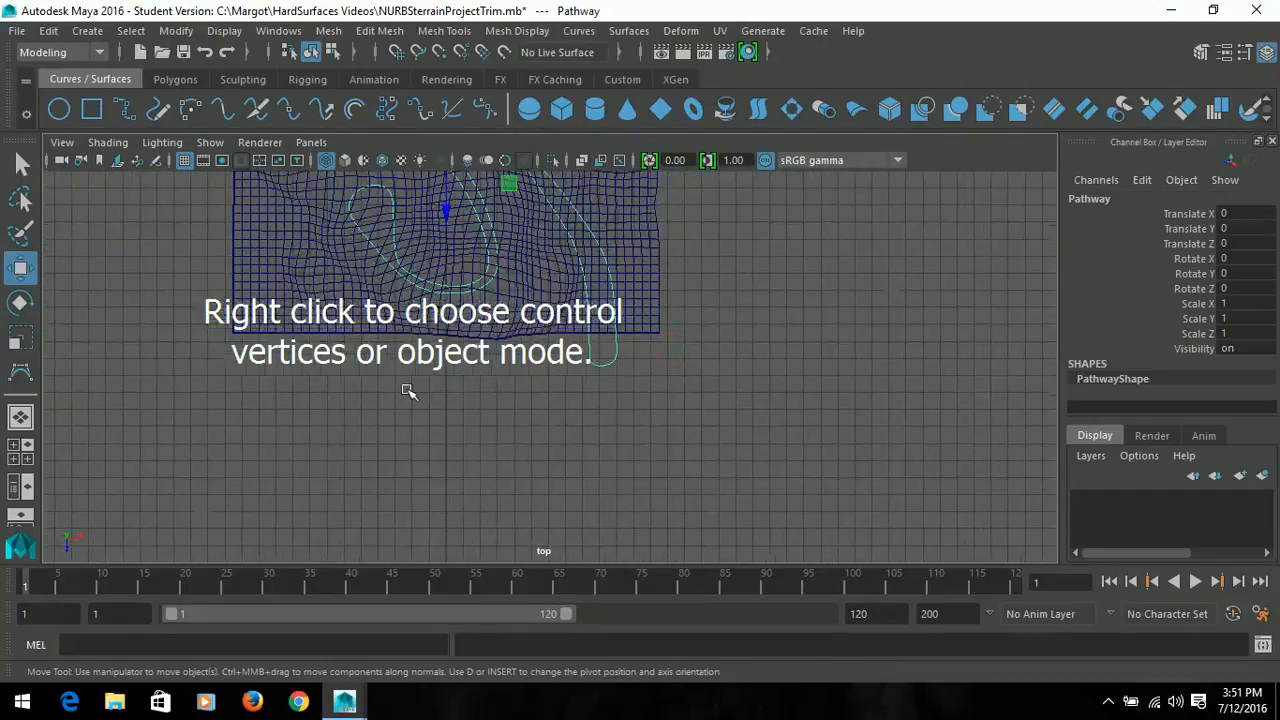
click(20, 458)
key(space)
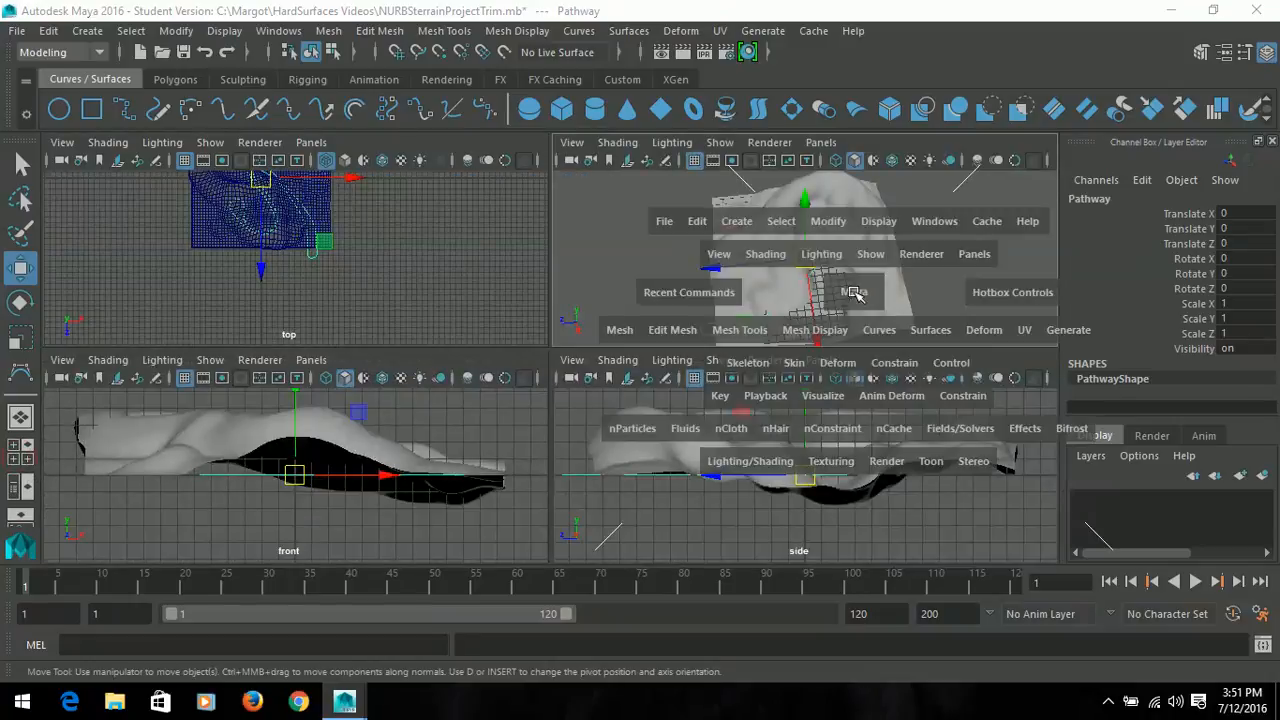
alt+drag(649, 443, 654, 377)
drag(550, 285, 560, 200)
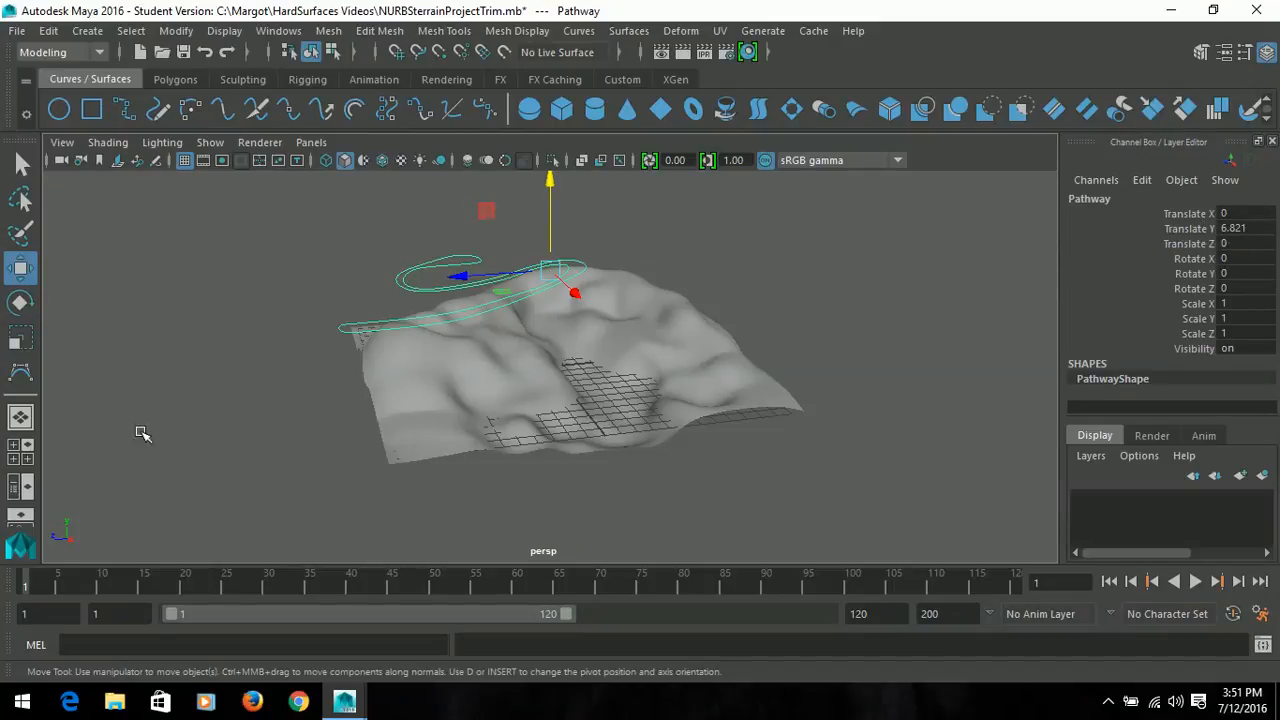
In the top view, add the Ground terrain to the Pathway curve selection and project the curve onto the surface
click(20, 451)
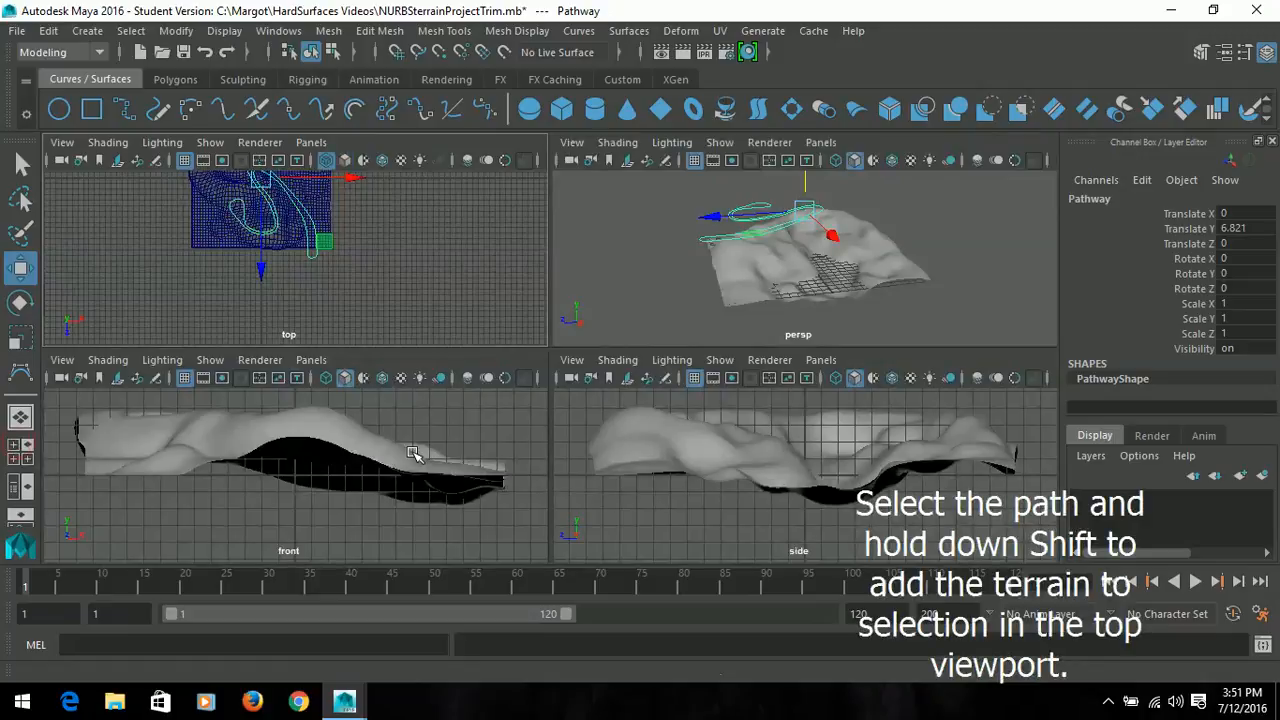
key(space)
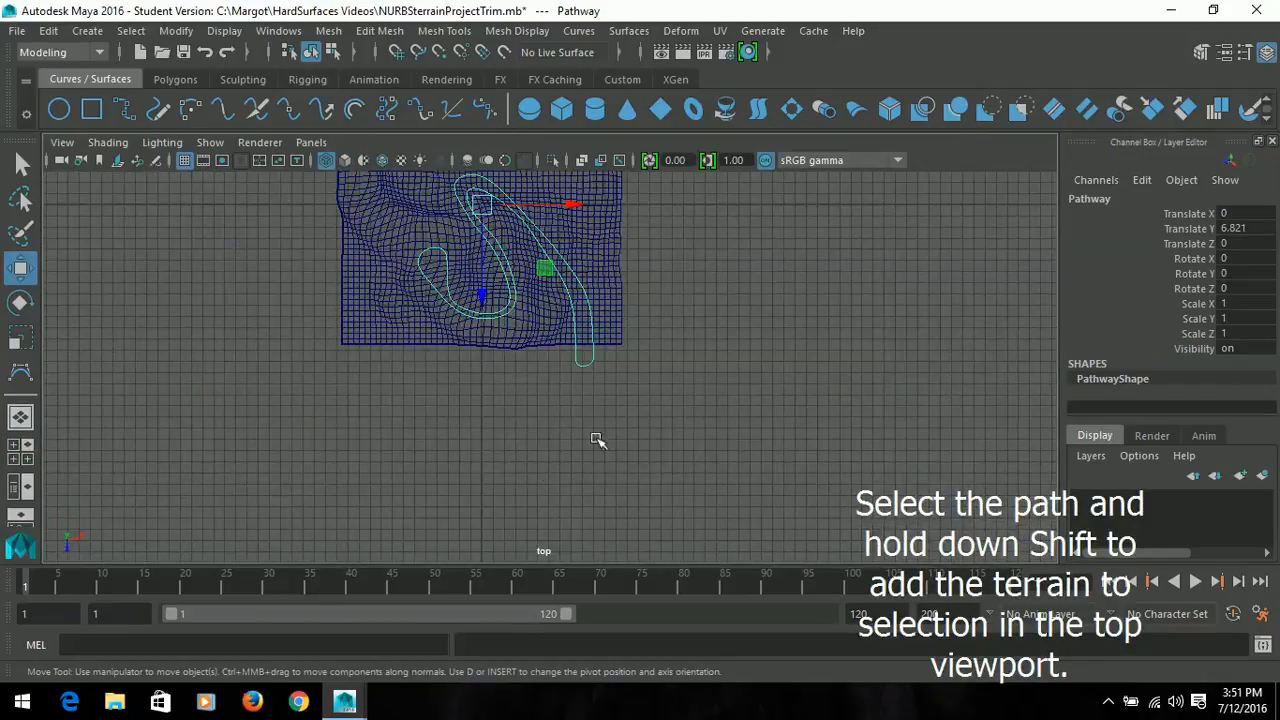
alt+middle_drag(617, 339, 730, 458)
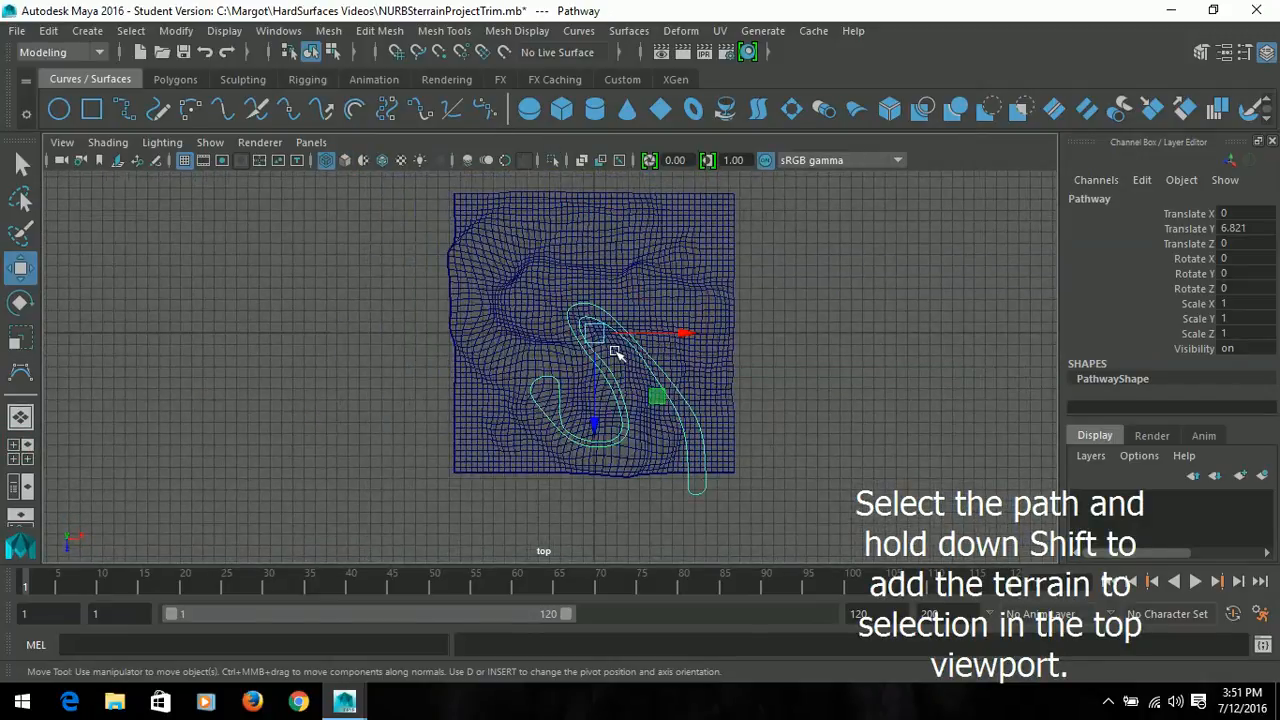
shift+click(577, 237)
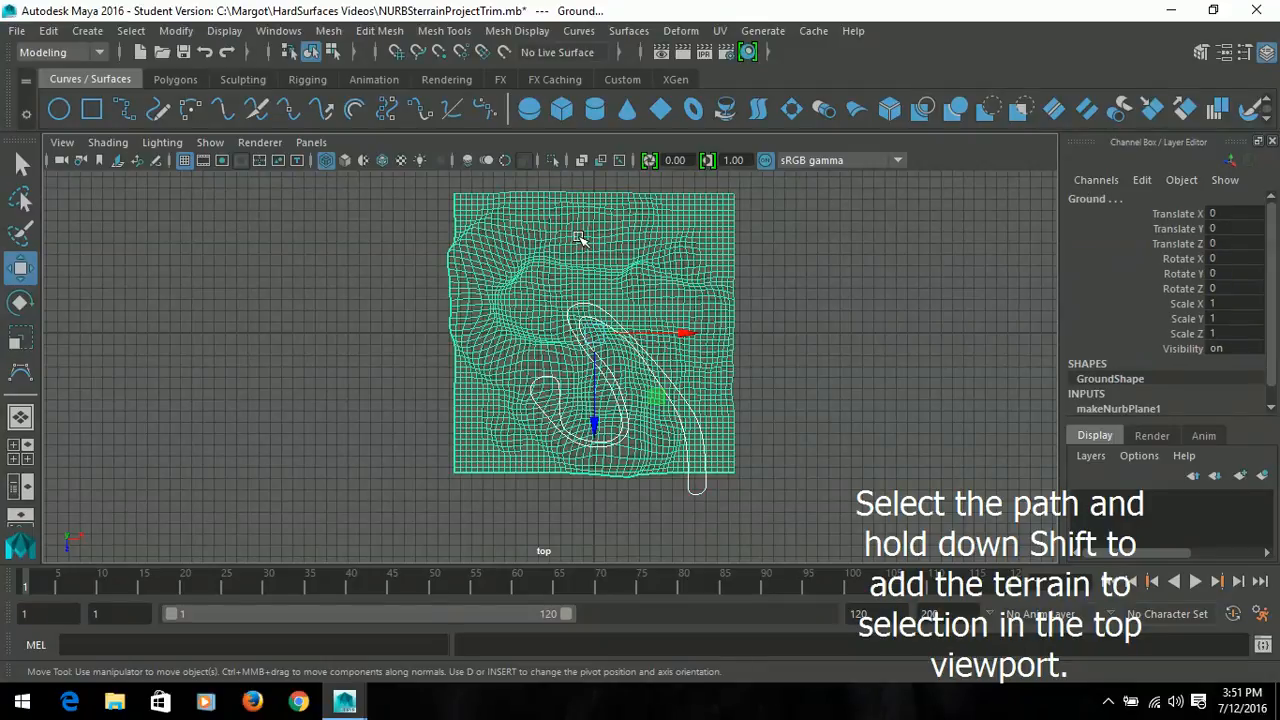
click(630, 31)
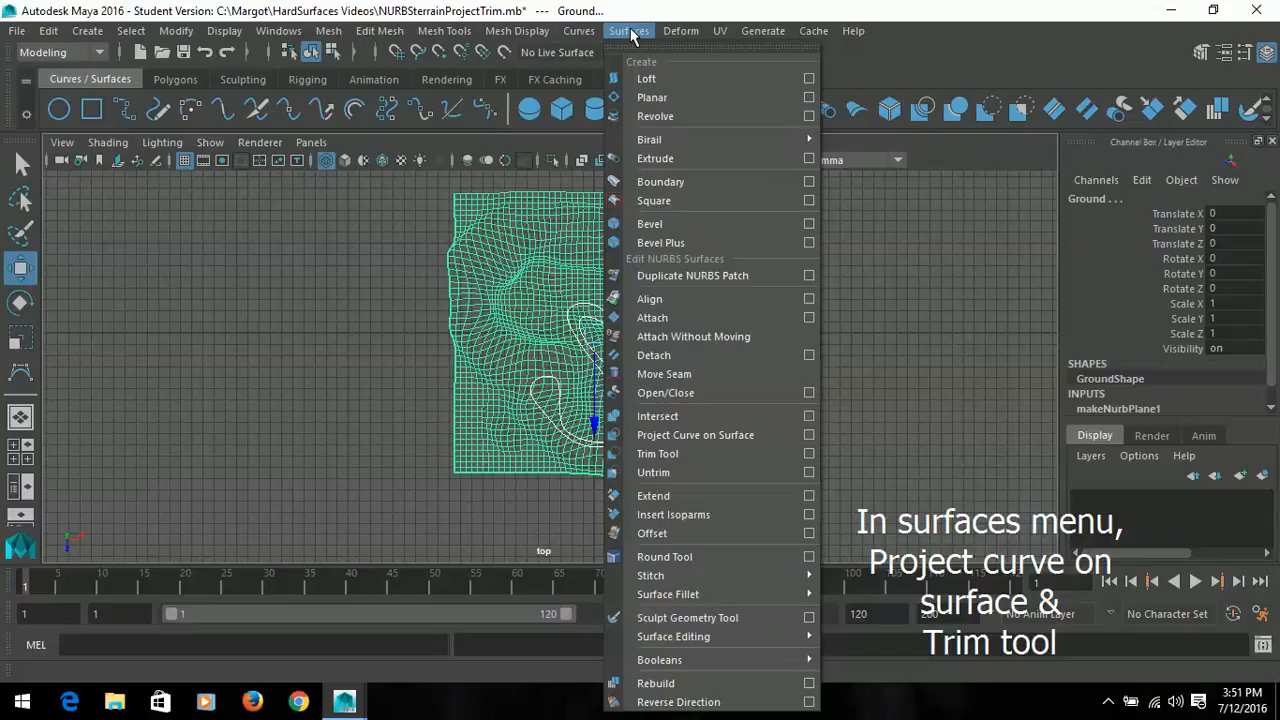
click(711, 435)
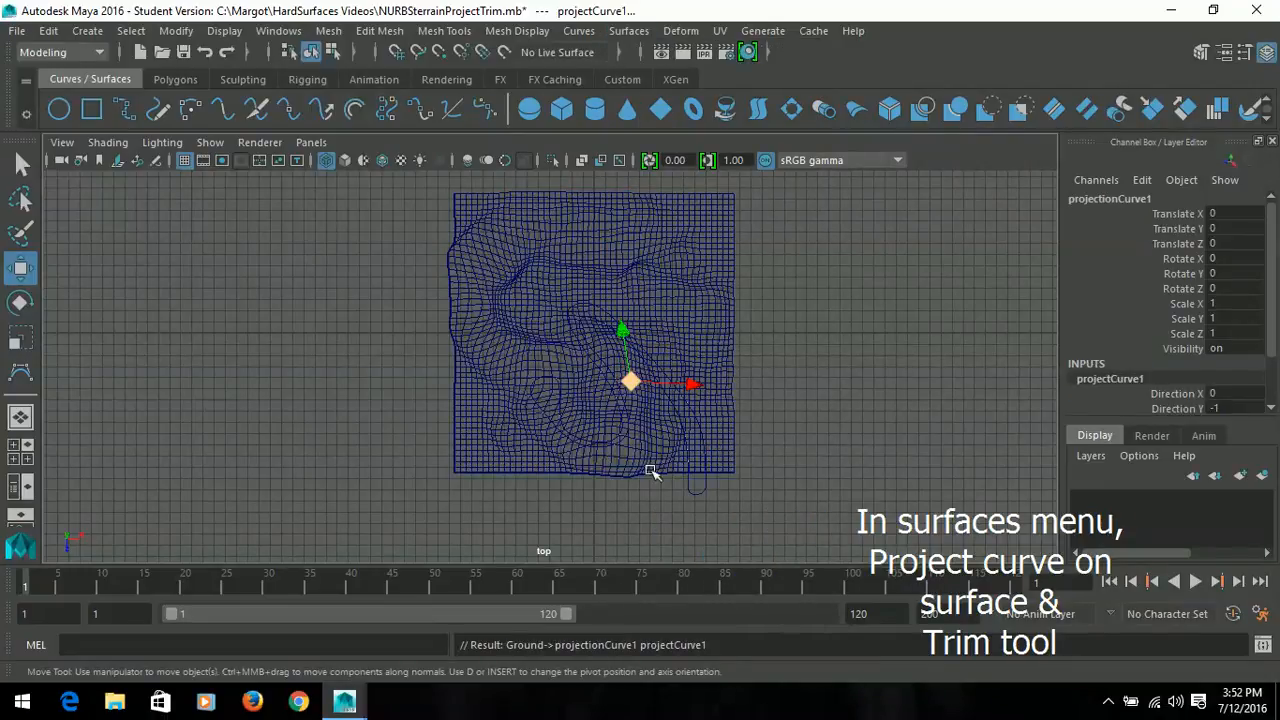
In the perspective view, use the Trim Tool to pick the Ground terrain carrying the projected curve as the surface to trim
click(20, 416)
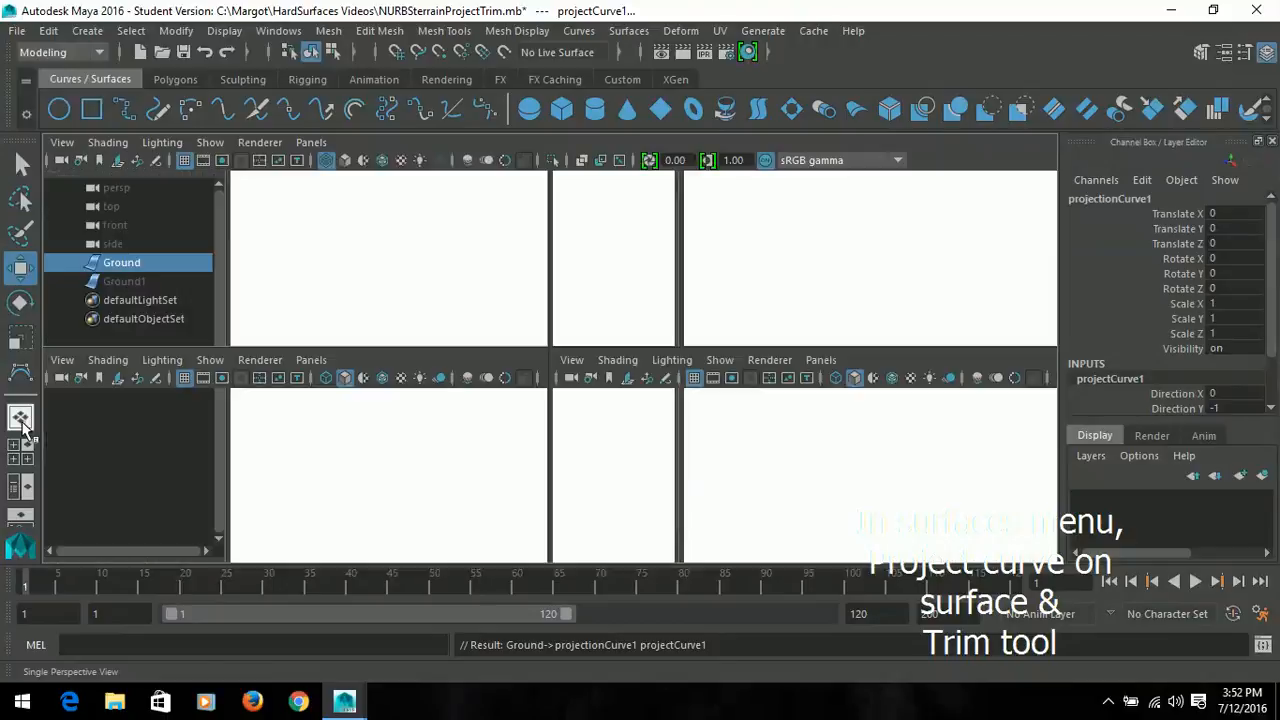
scroll(563, 448, up, 5)
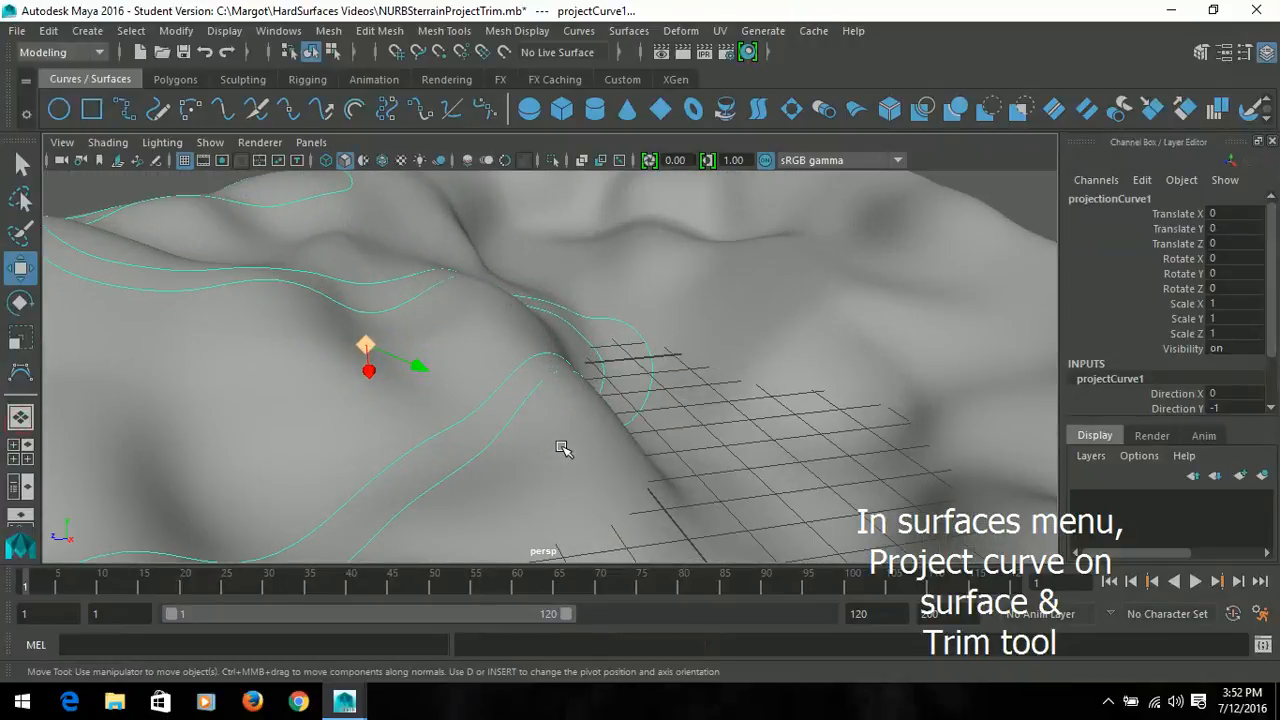
alt+drag(597, 423, 565, 429)
scroll(427, 428, down, 5)
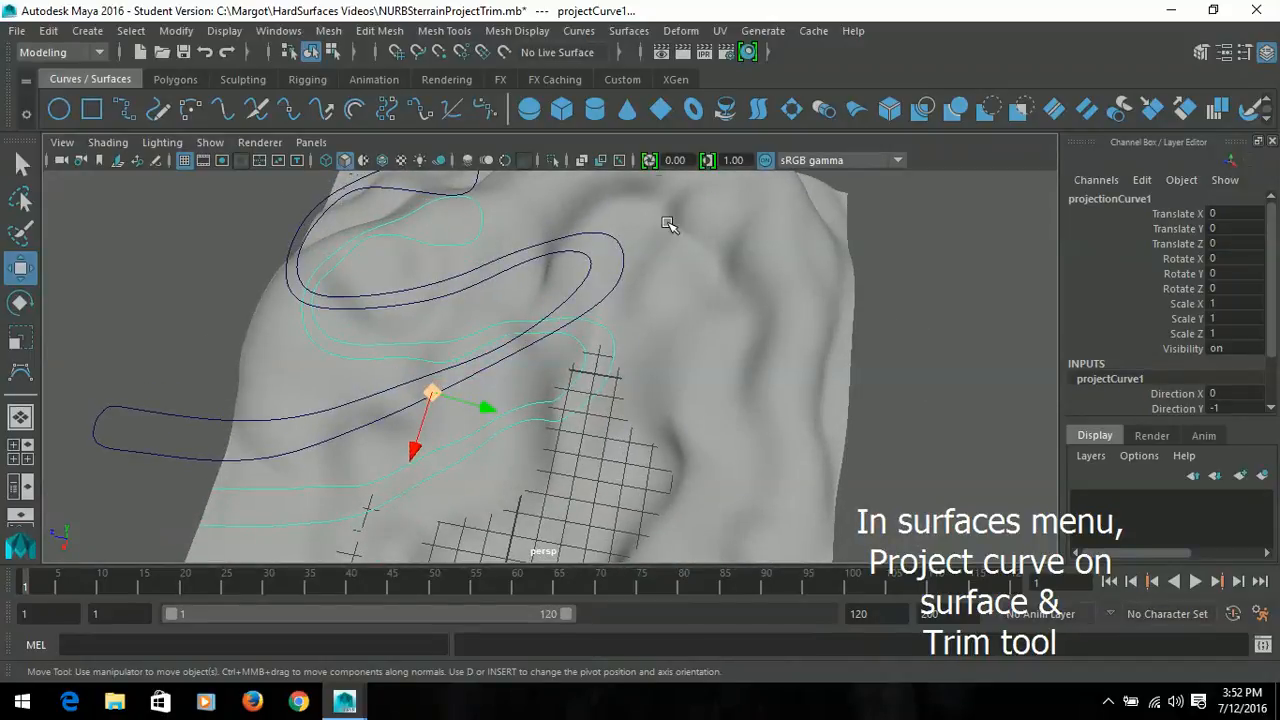
click(629, 30)
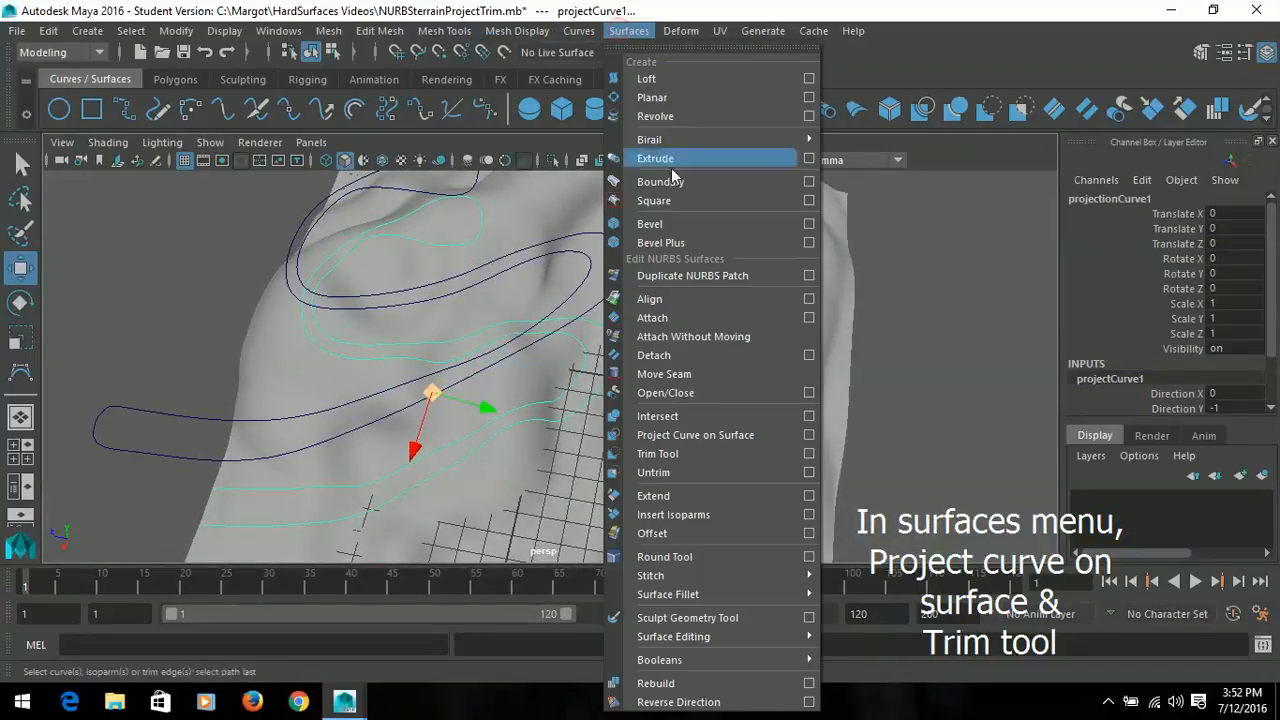
click(692, 457)
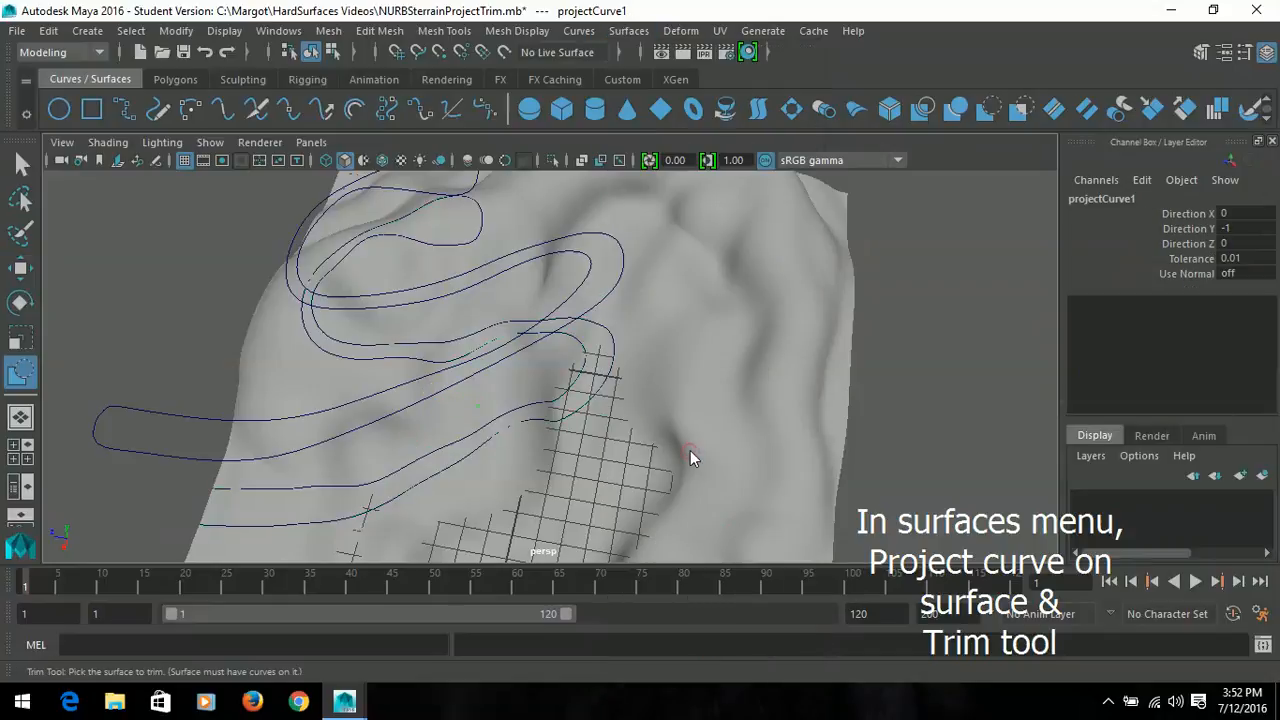
alt+drag(500, 443, 786, 471)
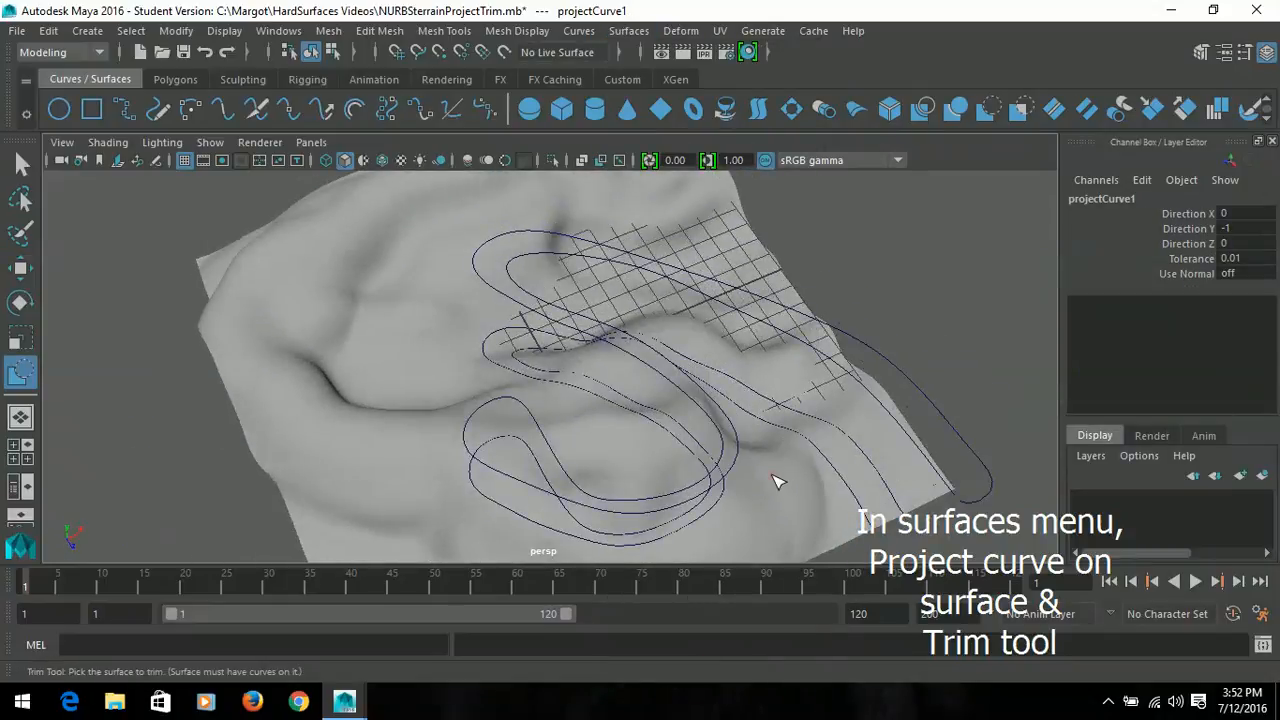
click(778, 482)
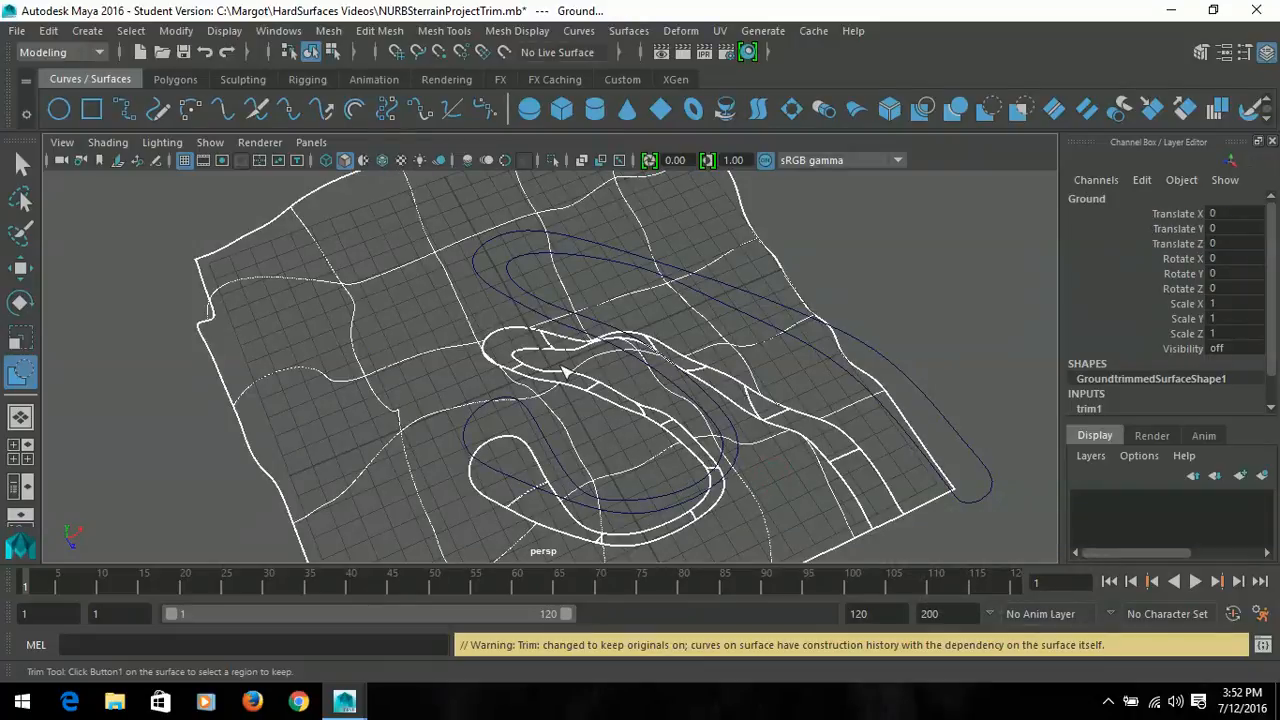
Mark the area inside the projected pathway outline as the region to keep and complete the trim
scroll(565, 370, up, 5)
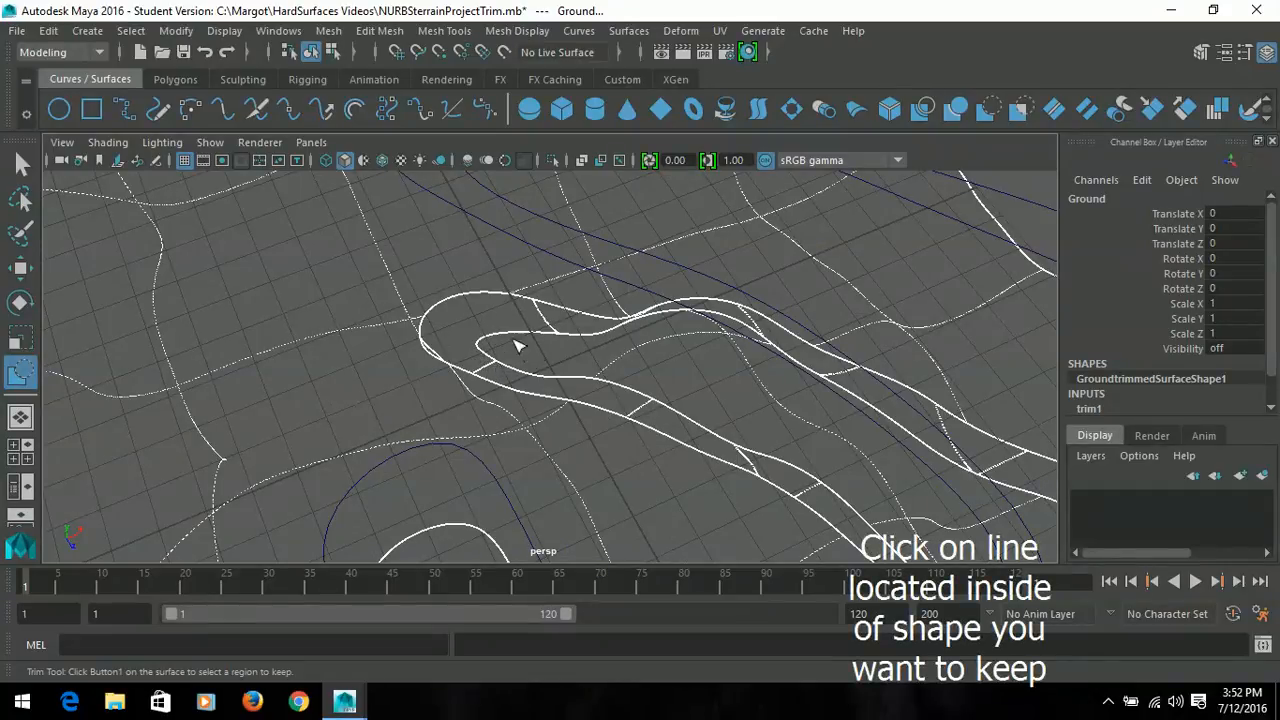
scroll(588, 378, down, 3)
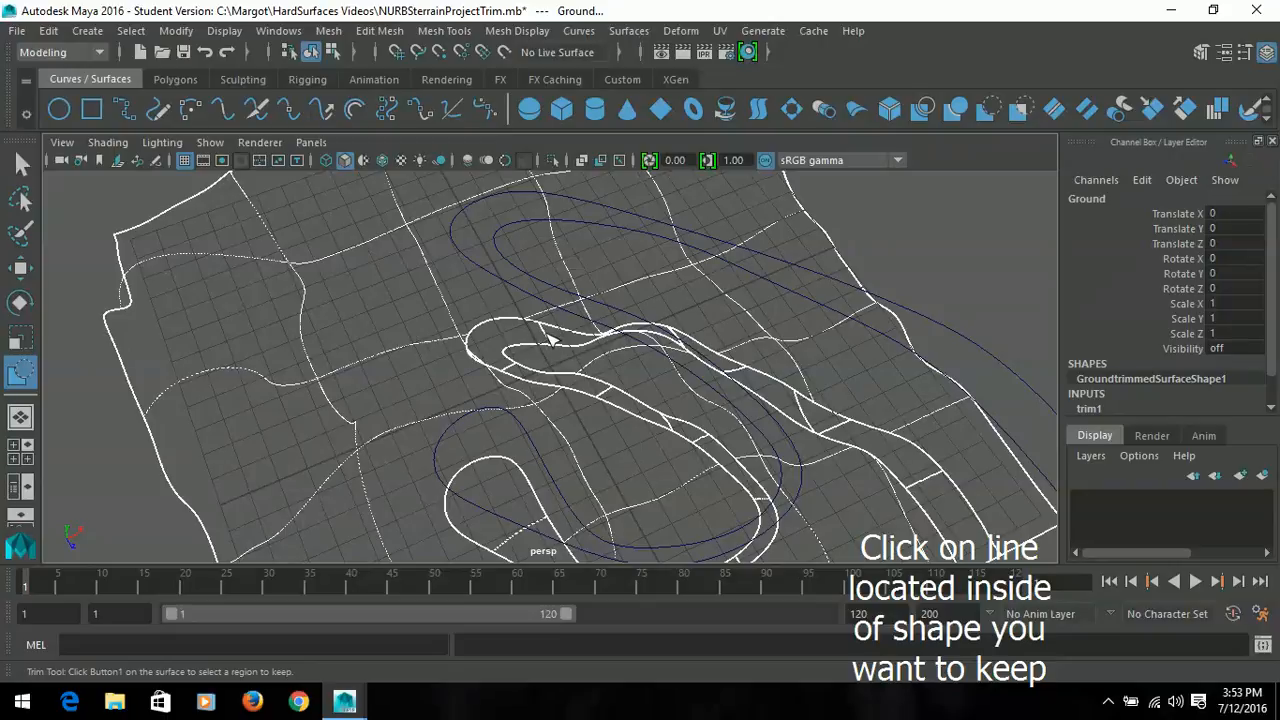
scroll(548, 340, down, 2)
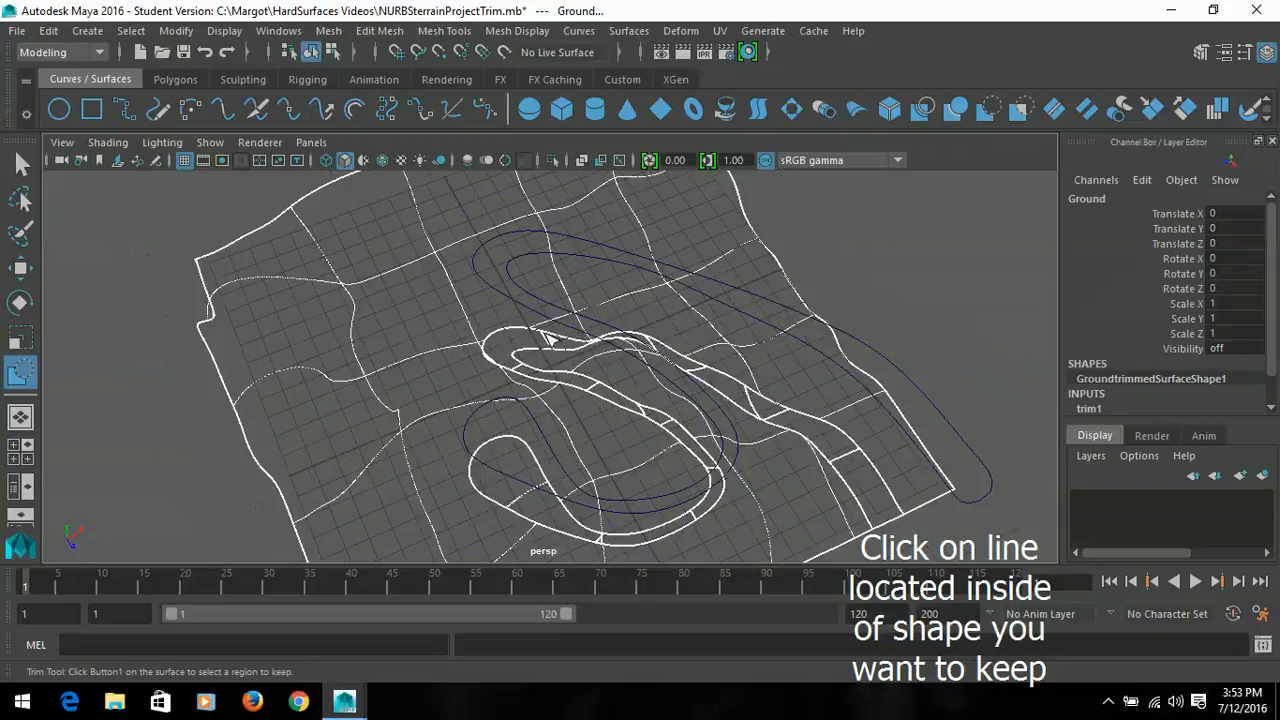
click(527, 493)
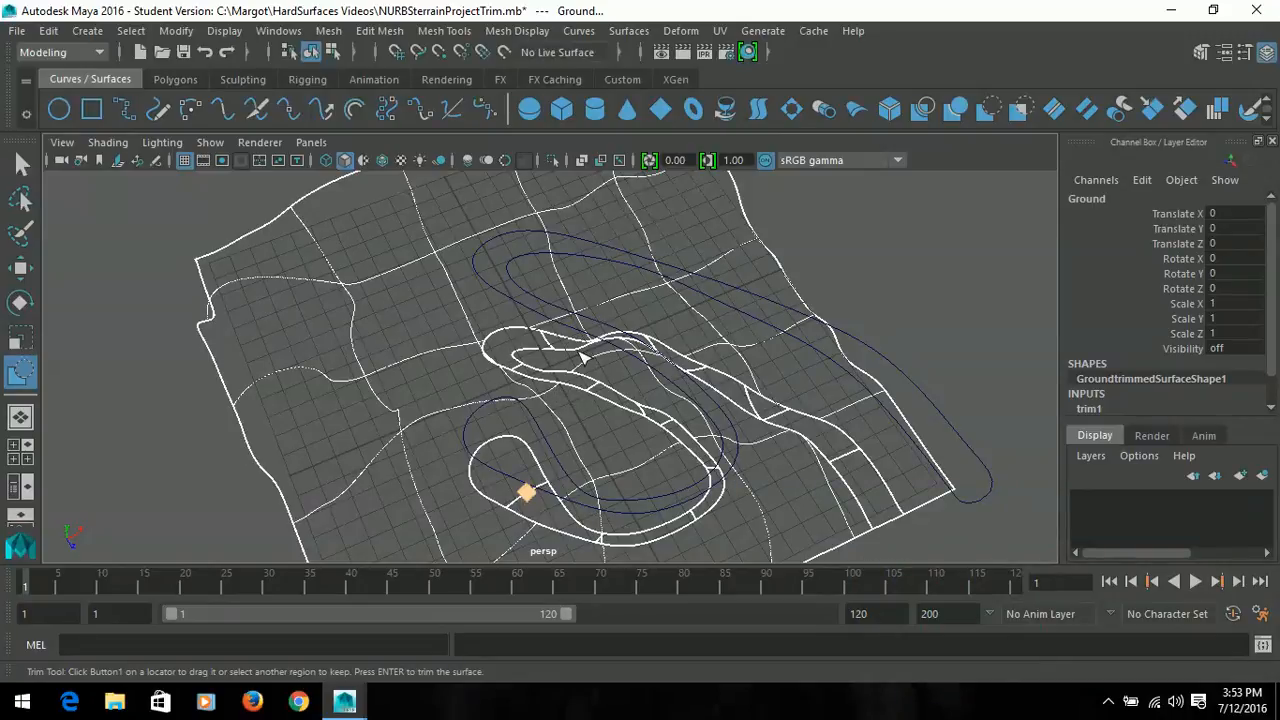
key(Return)
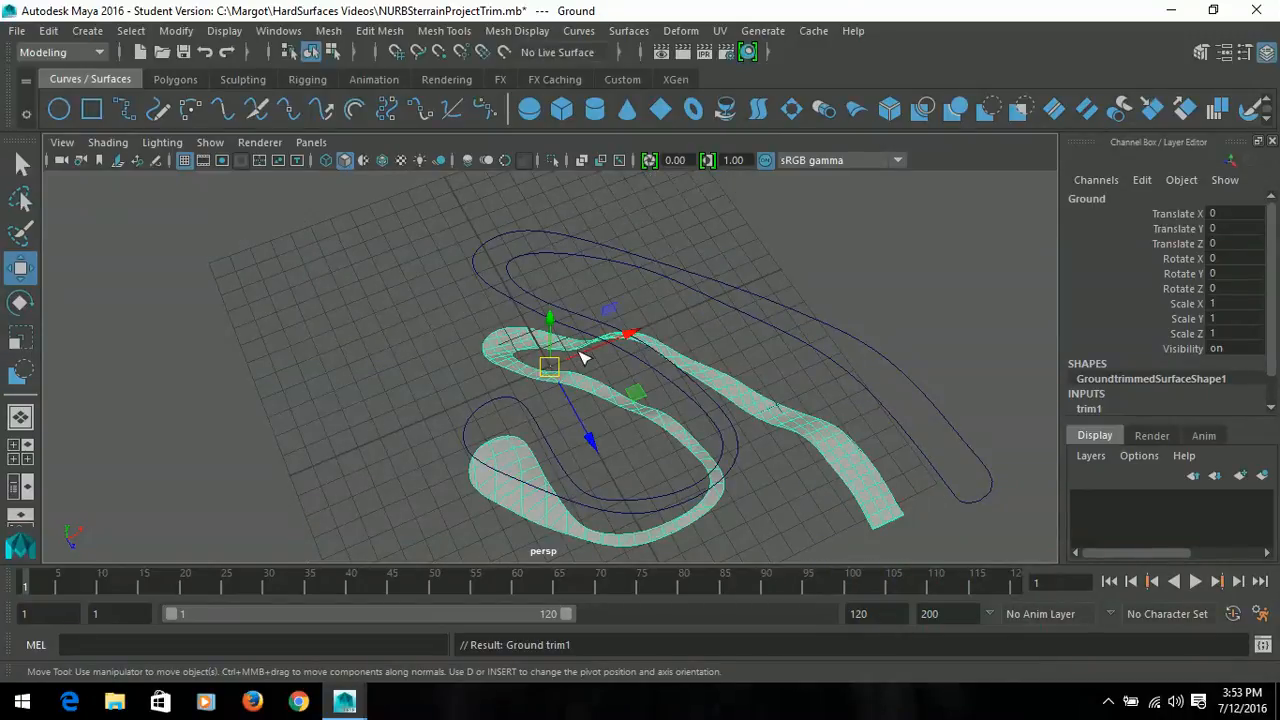
Rename the trimmed surface Pathway1
double_click(1087, 200)
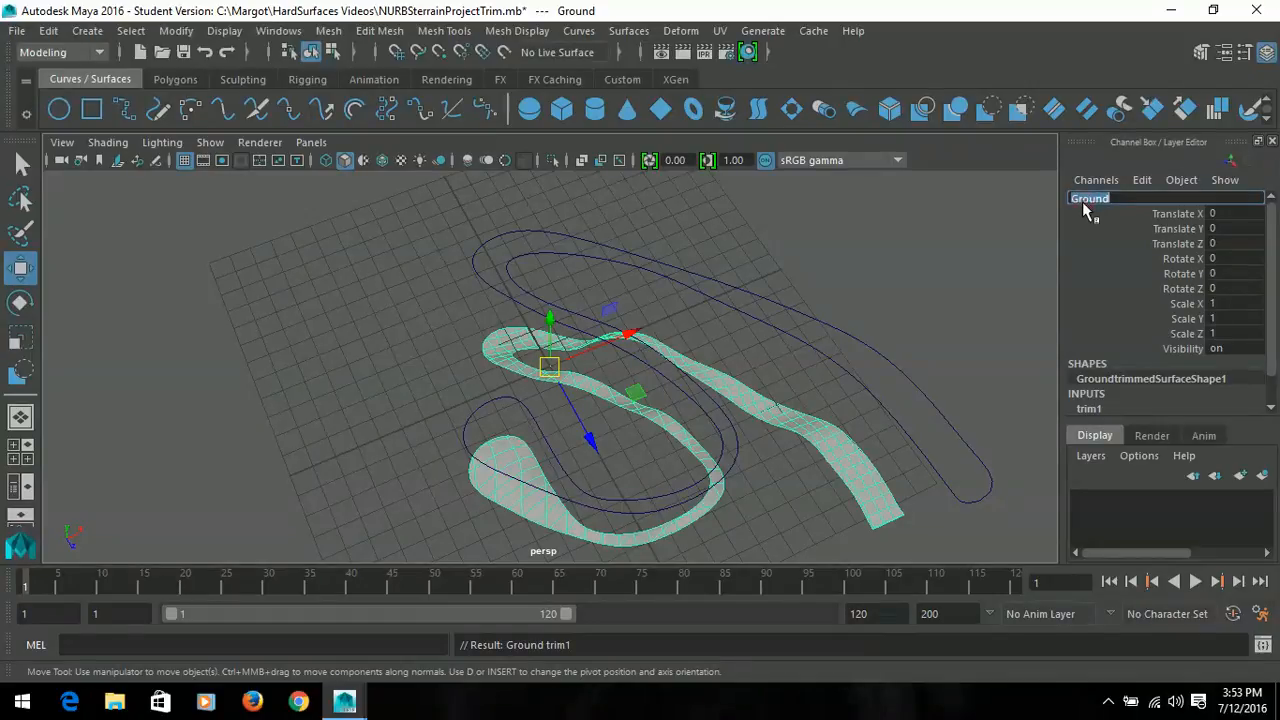
text(R)
text(athway1)
key(Return)
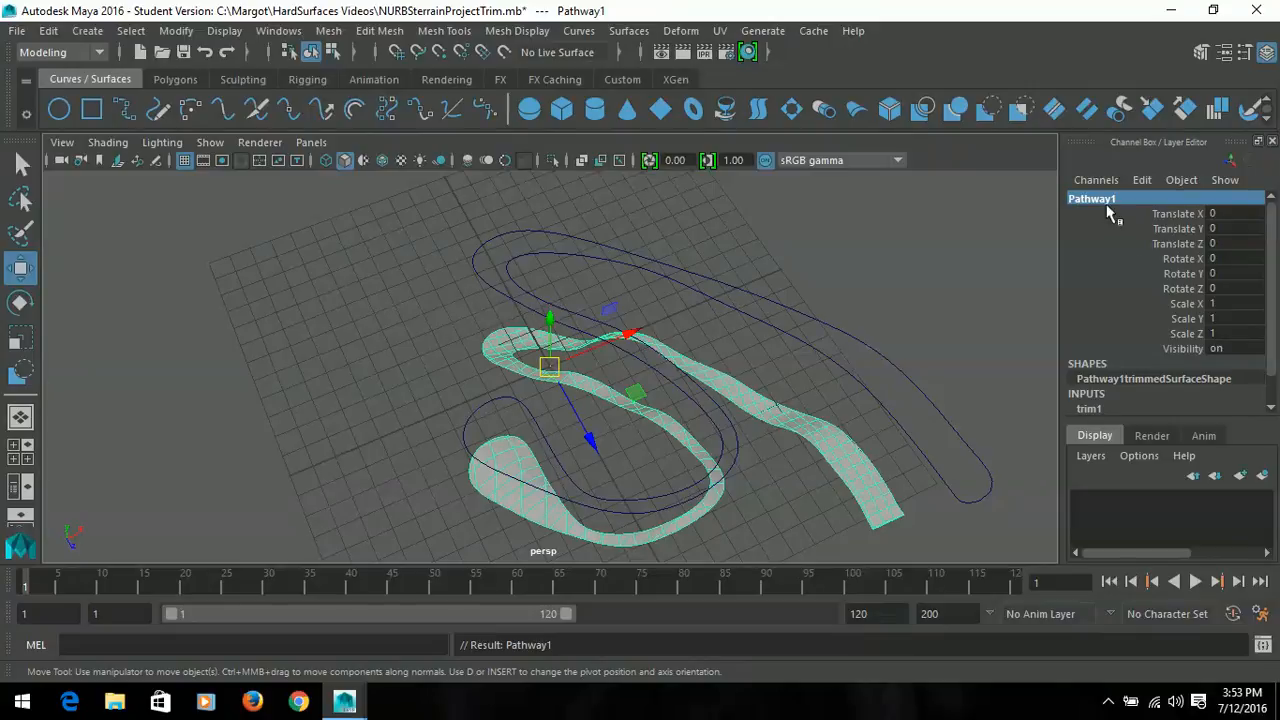
Display the Outliner beside the perspective view, select the hidden Ground1 terrain, and set its Visibility to on
scroll(786, 452, down, 3)
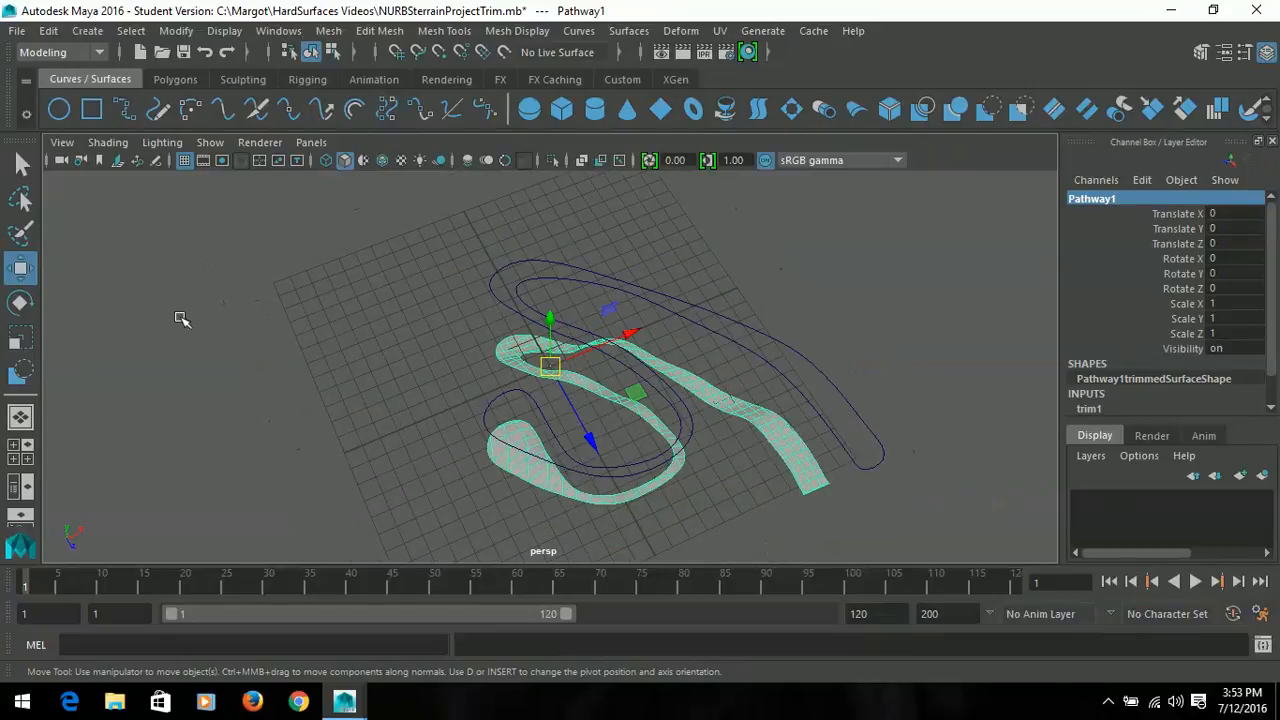
click(18, 485)
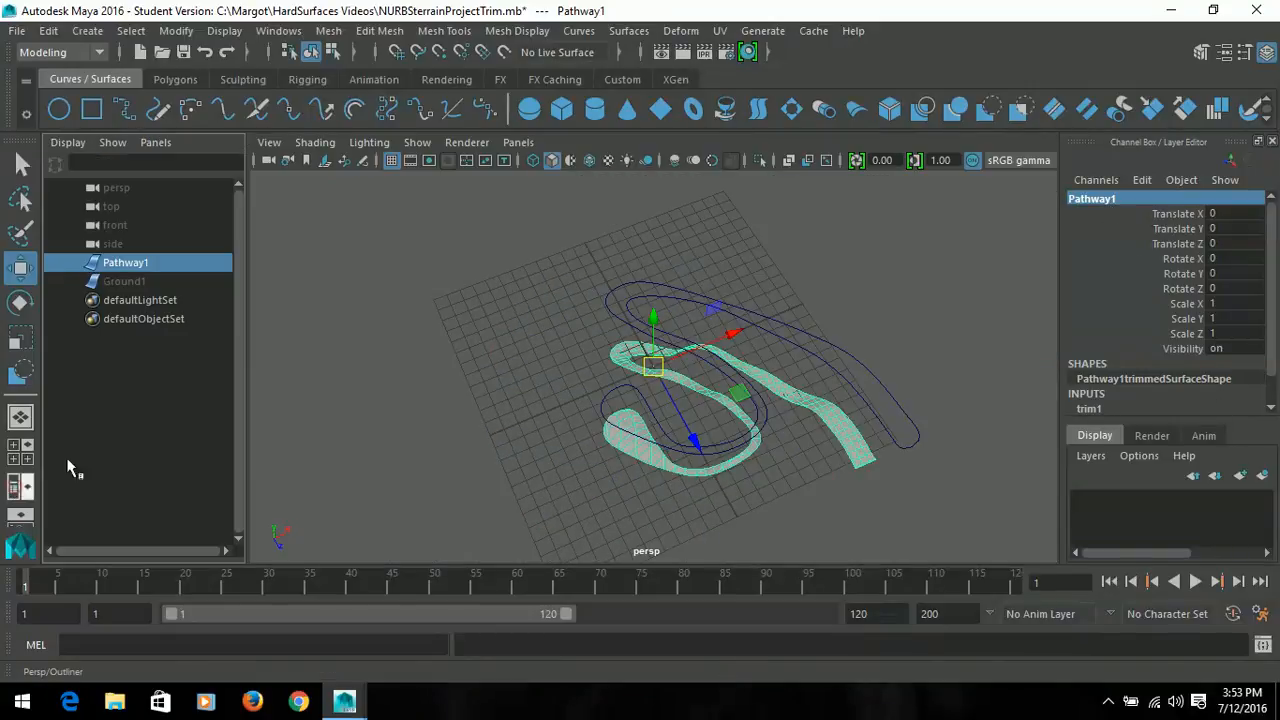
click(118, 283)
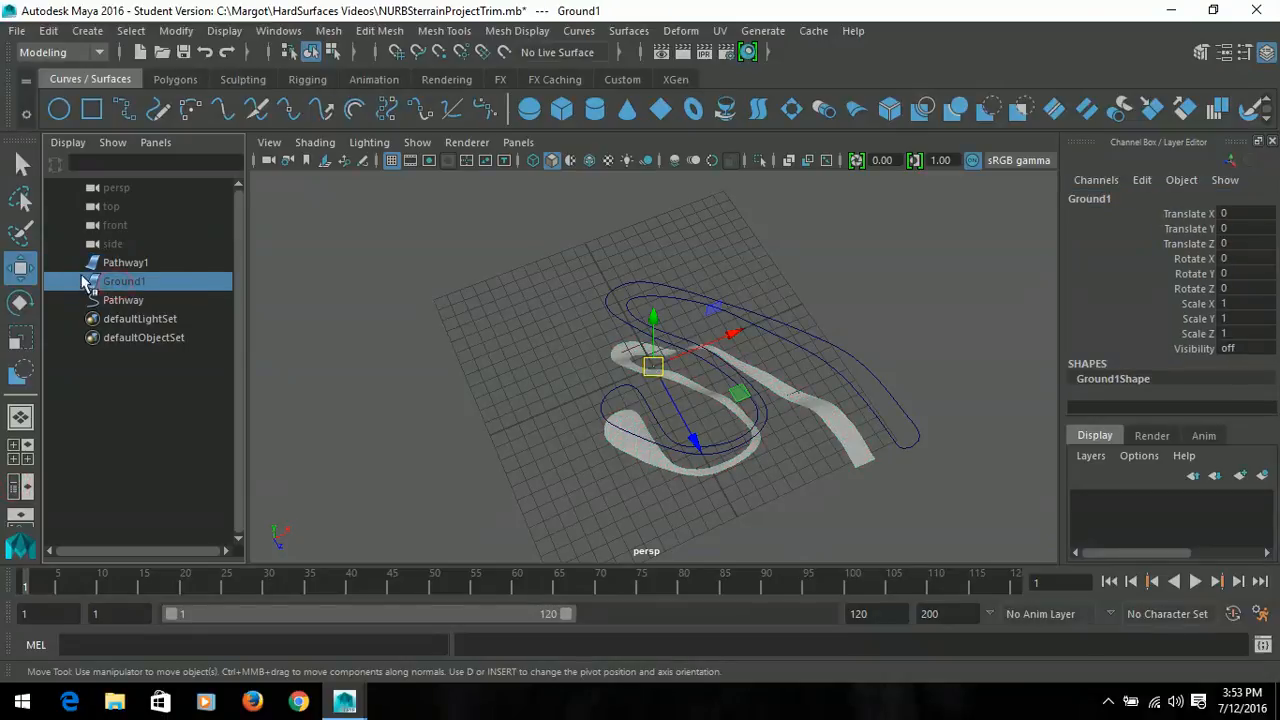
click(130, 266)
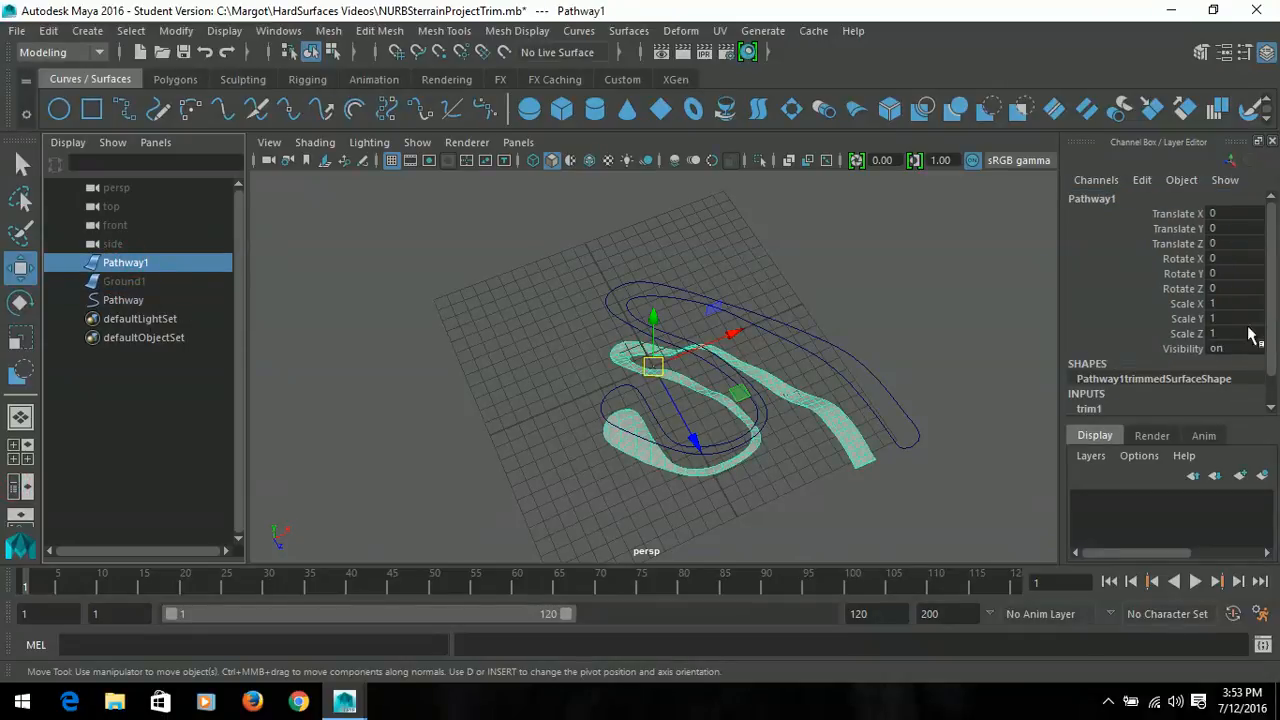
click(145, 283)
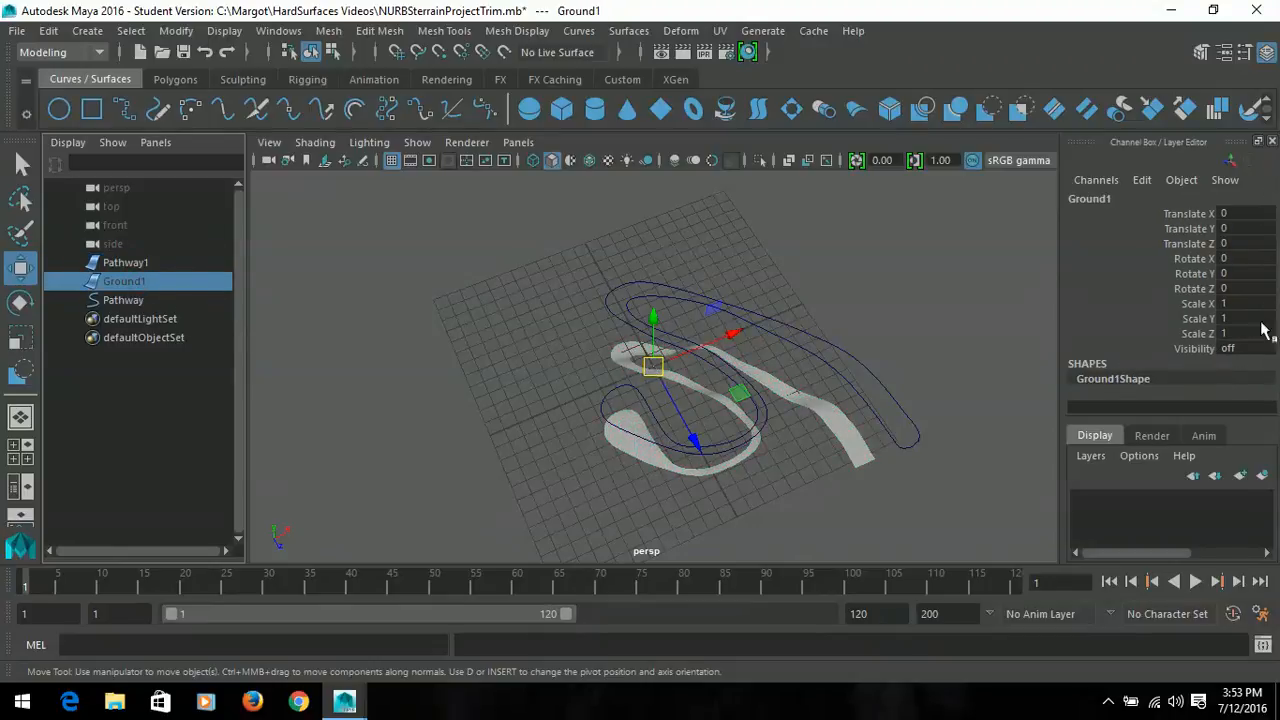
double_click(1252, 346)
text(1)
key(Return)
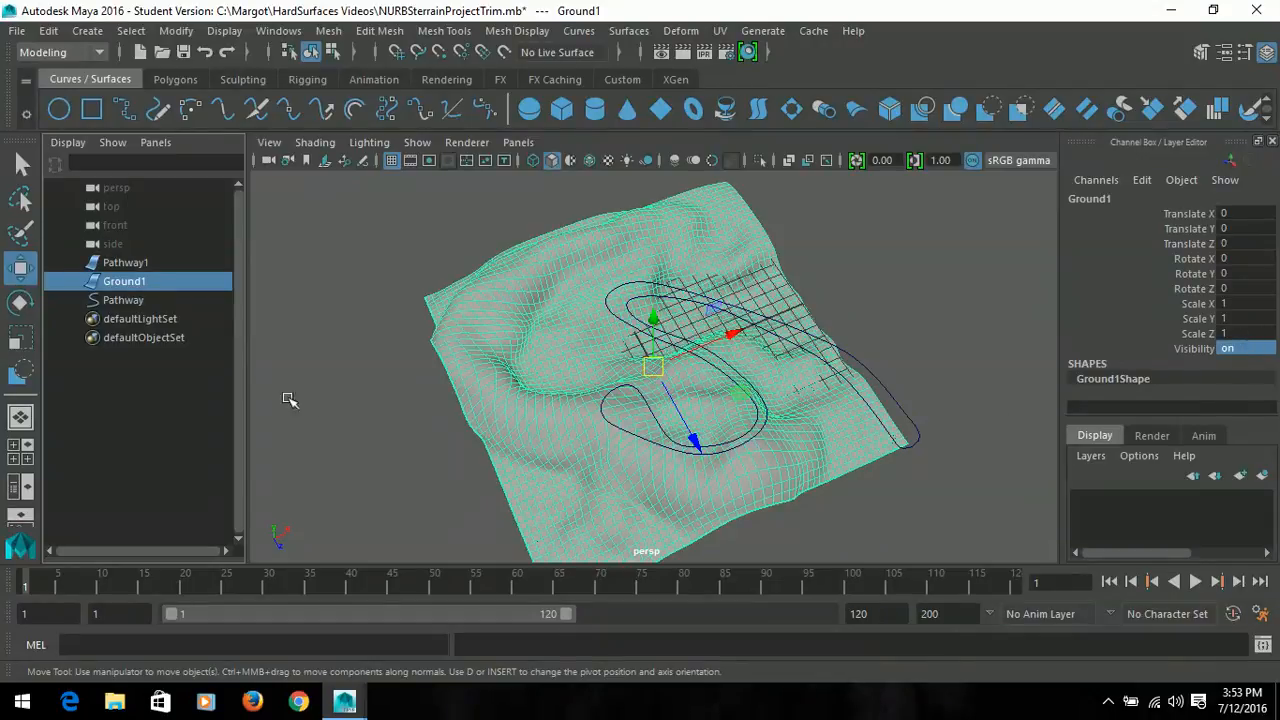
Select the Pathway1 surface and raise it slightly above the terrain with a Translate Y of 0.025
click(125, 262)
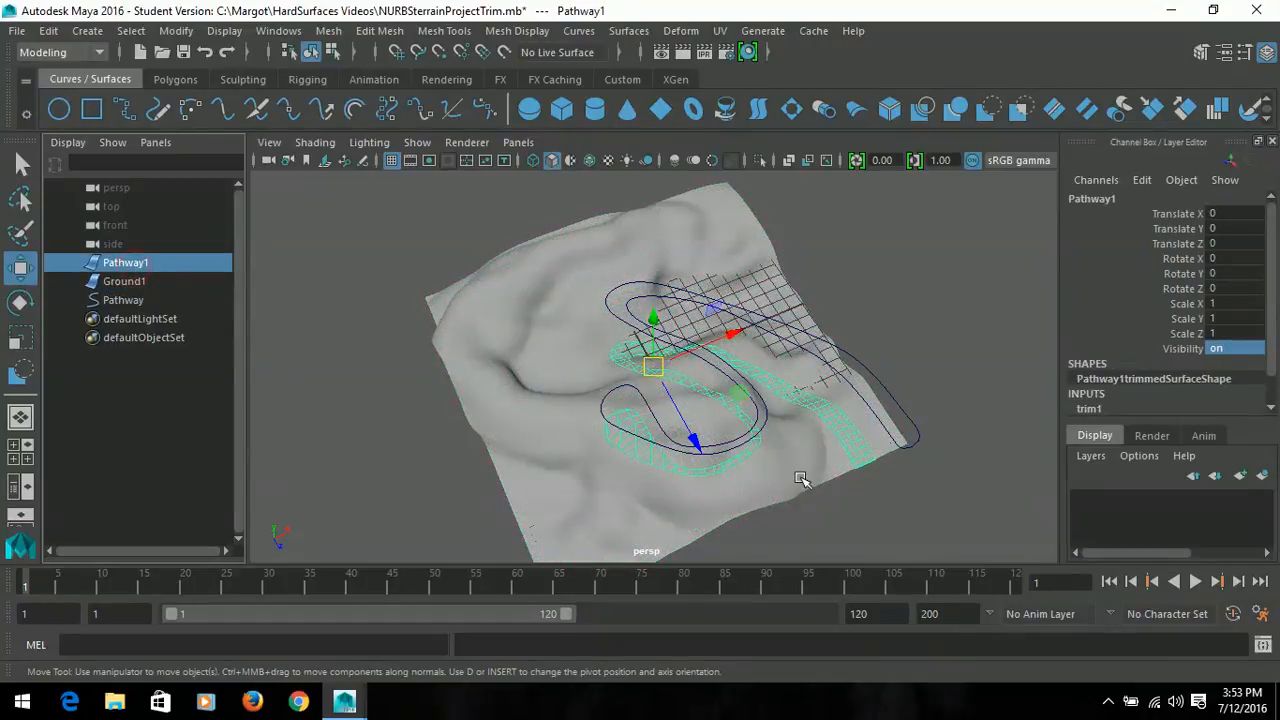
scroll(810, 466, up, 4)
alt+drag(810, 466, 778, 421)
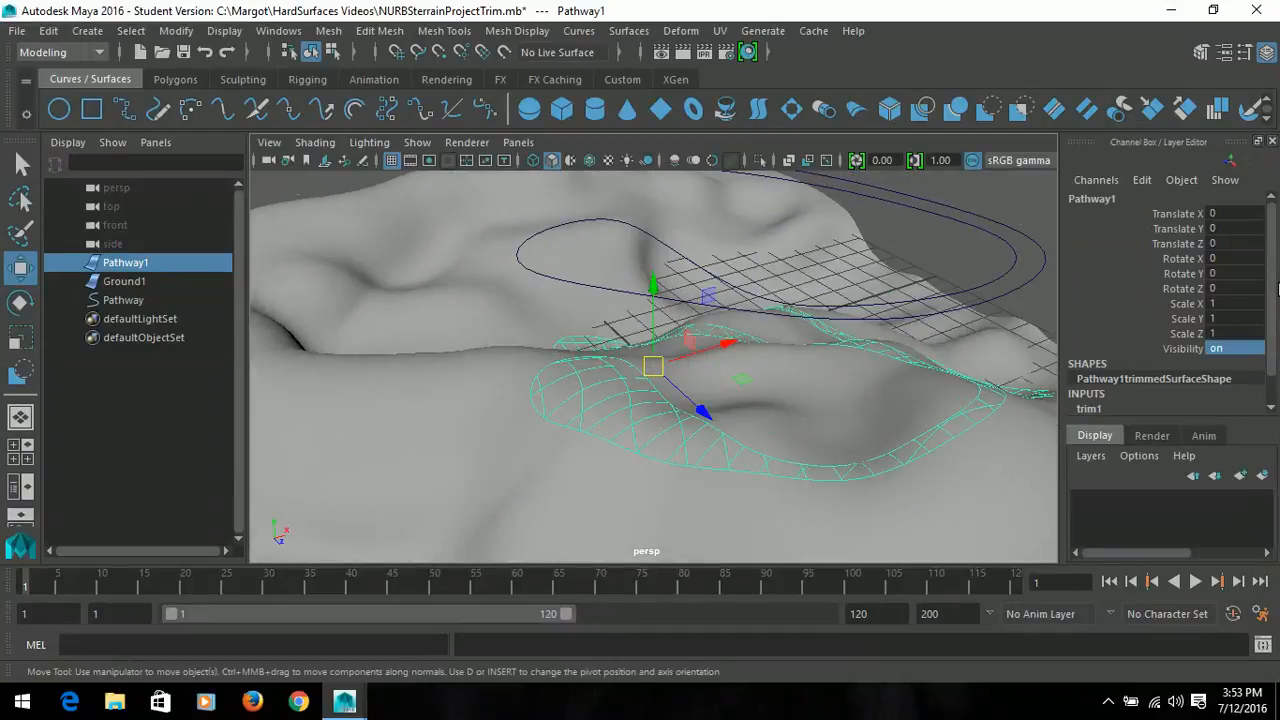
click(1240, 229)
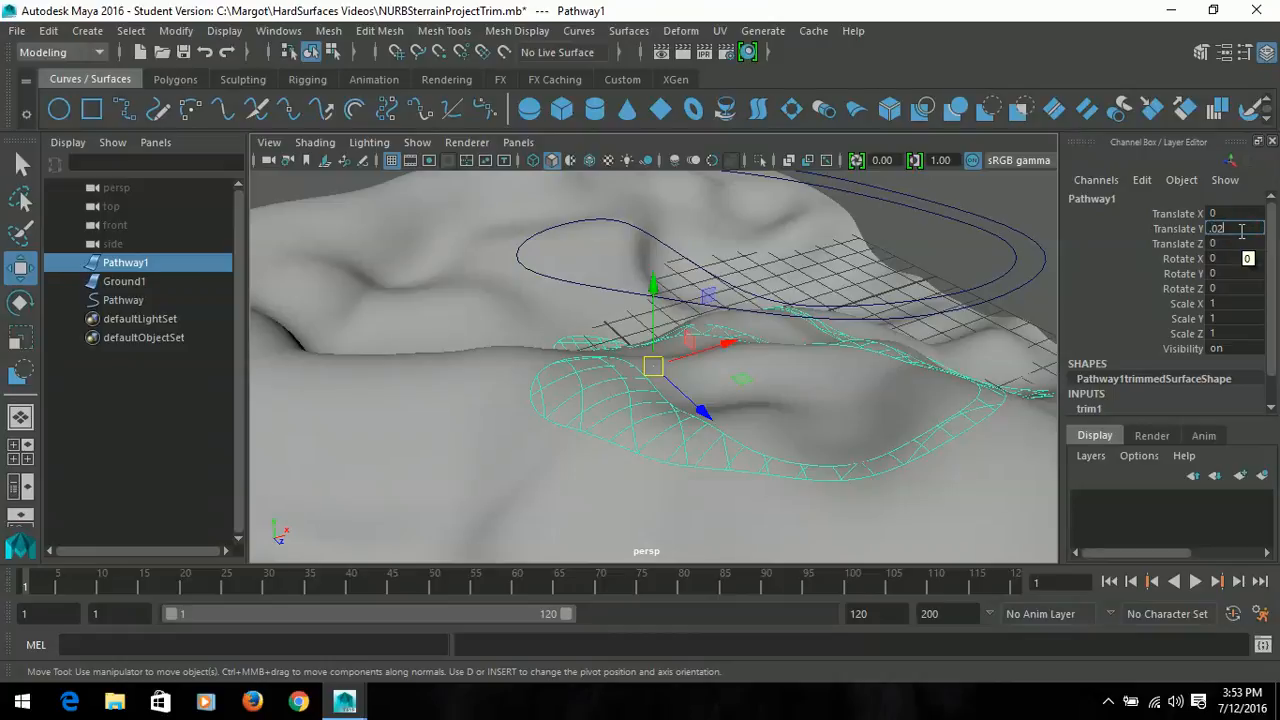
key(Return)
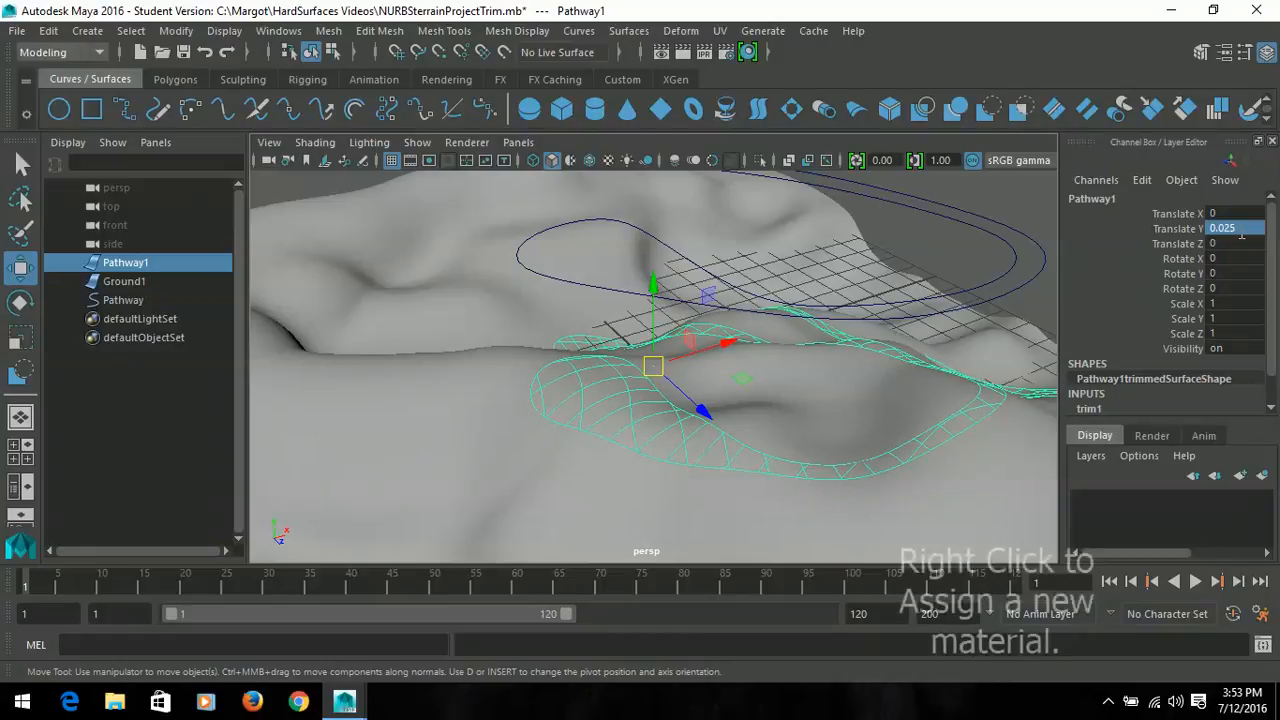
Assign a new Lambert material to Pathway1 and name the material Cobblestone
scroll(628, 528, up, 2)
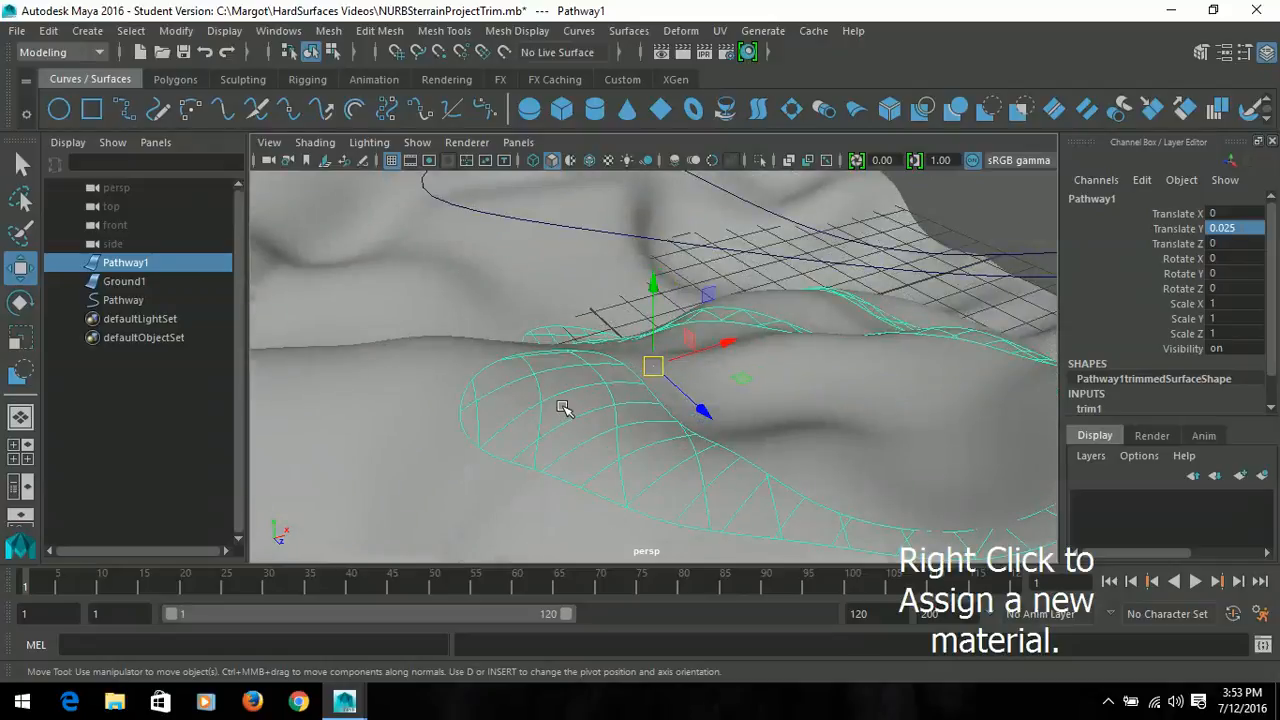
right_drag(563, 408, 592, 641)
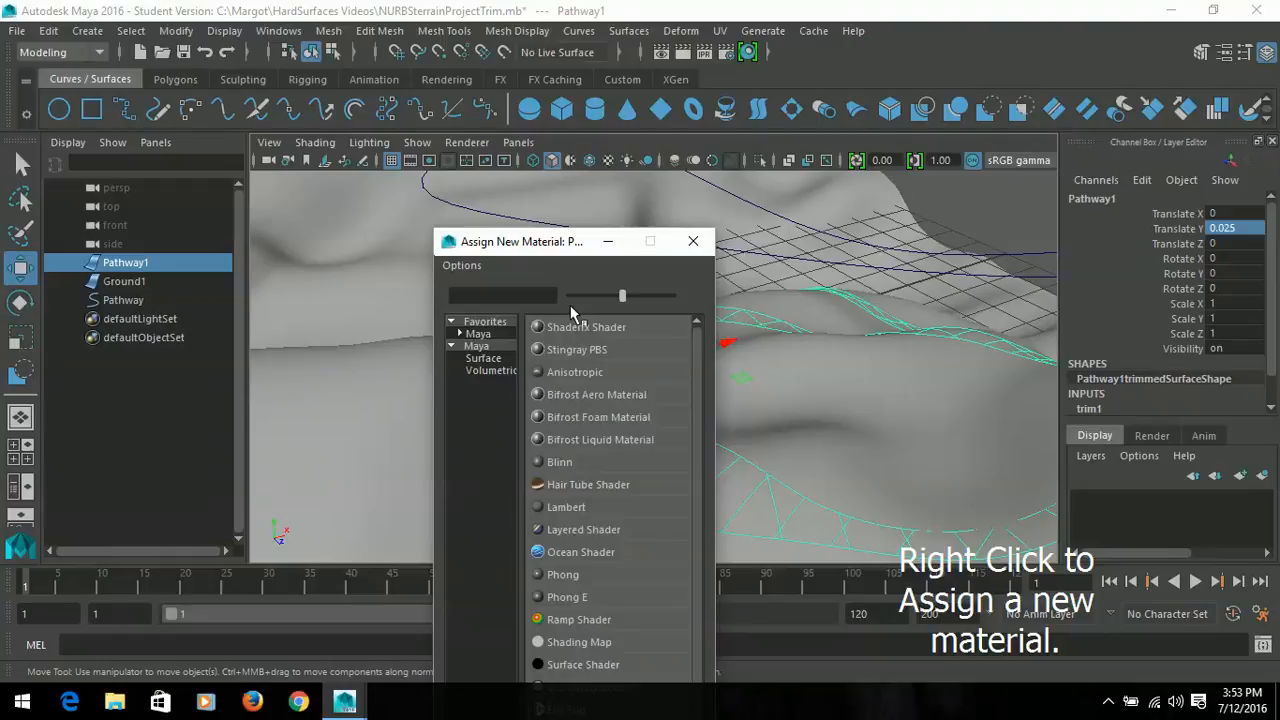
click(572, 511)
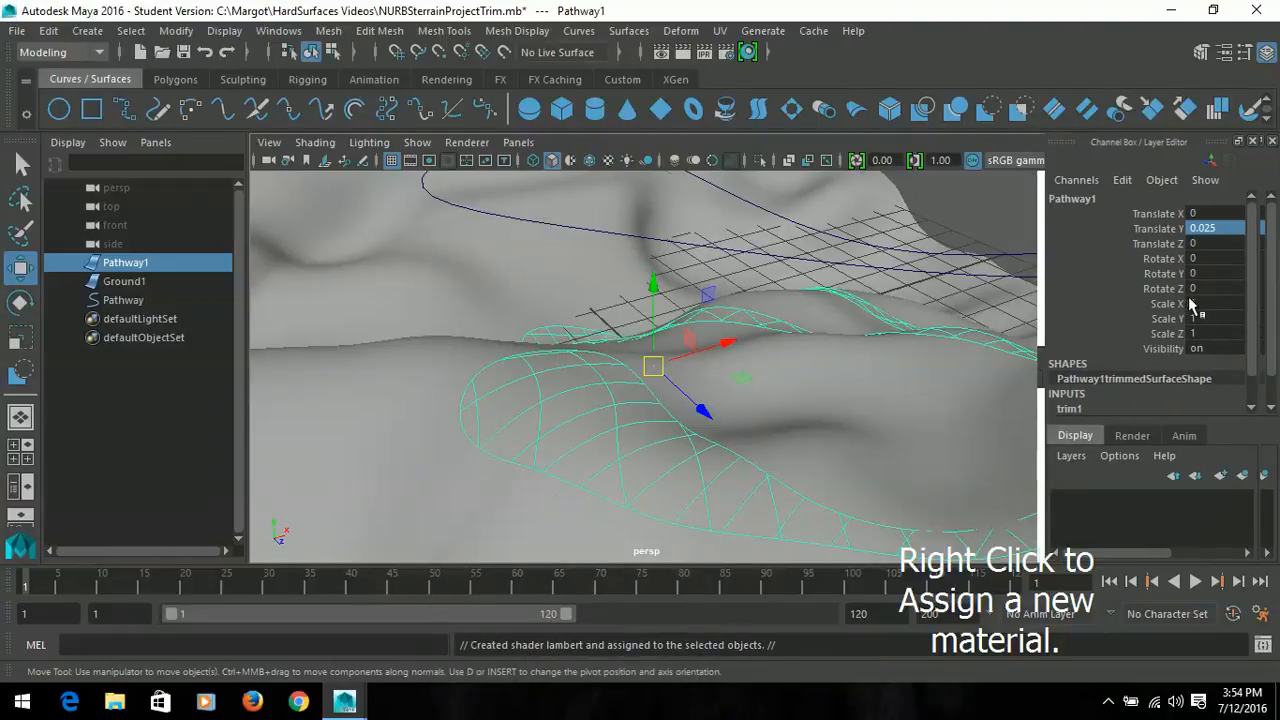
click(1075, 246)
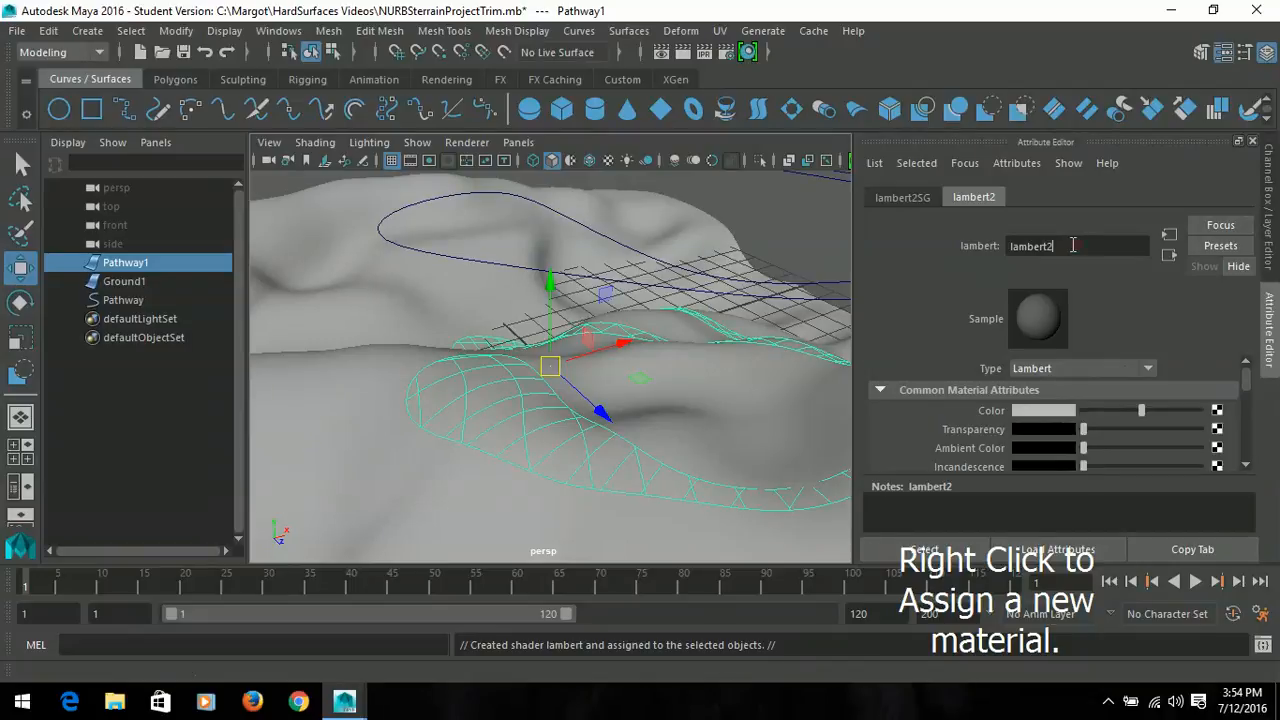
text(Cobblestone)
key(Return)
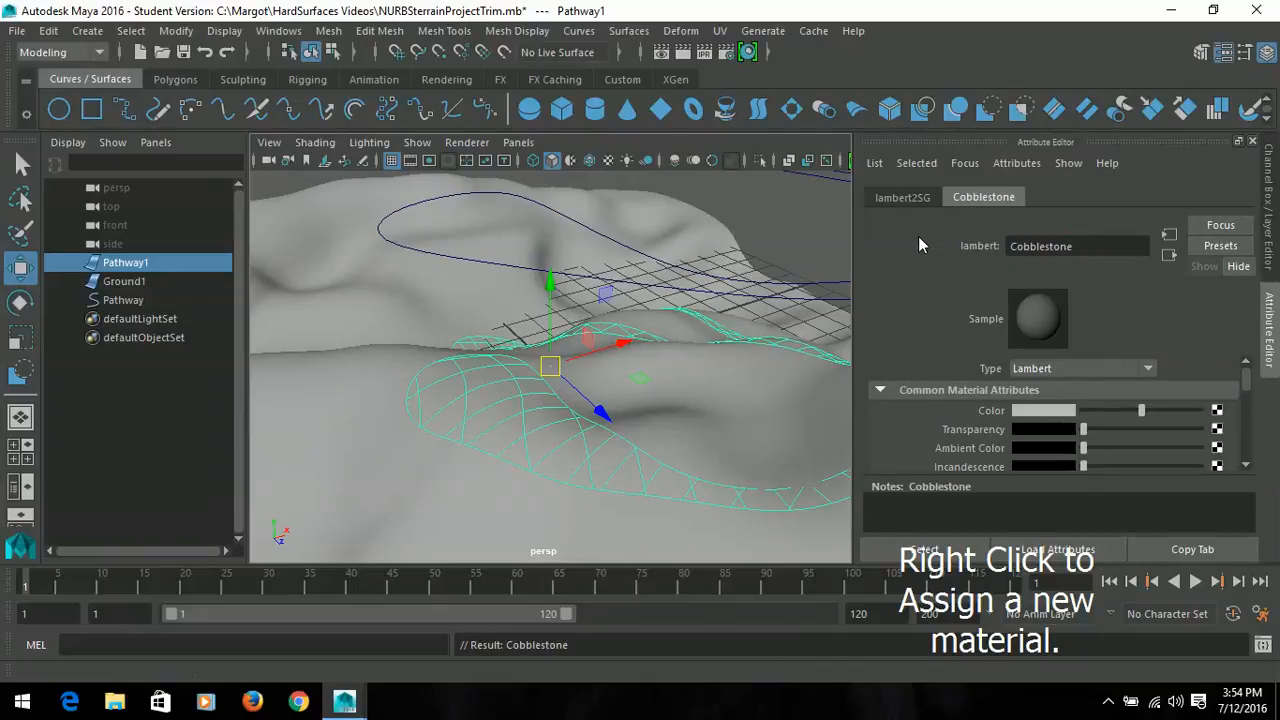
Connect a Leather texture to the Color attribute of the Cobblestone material
click(1216, 411)
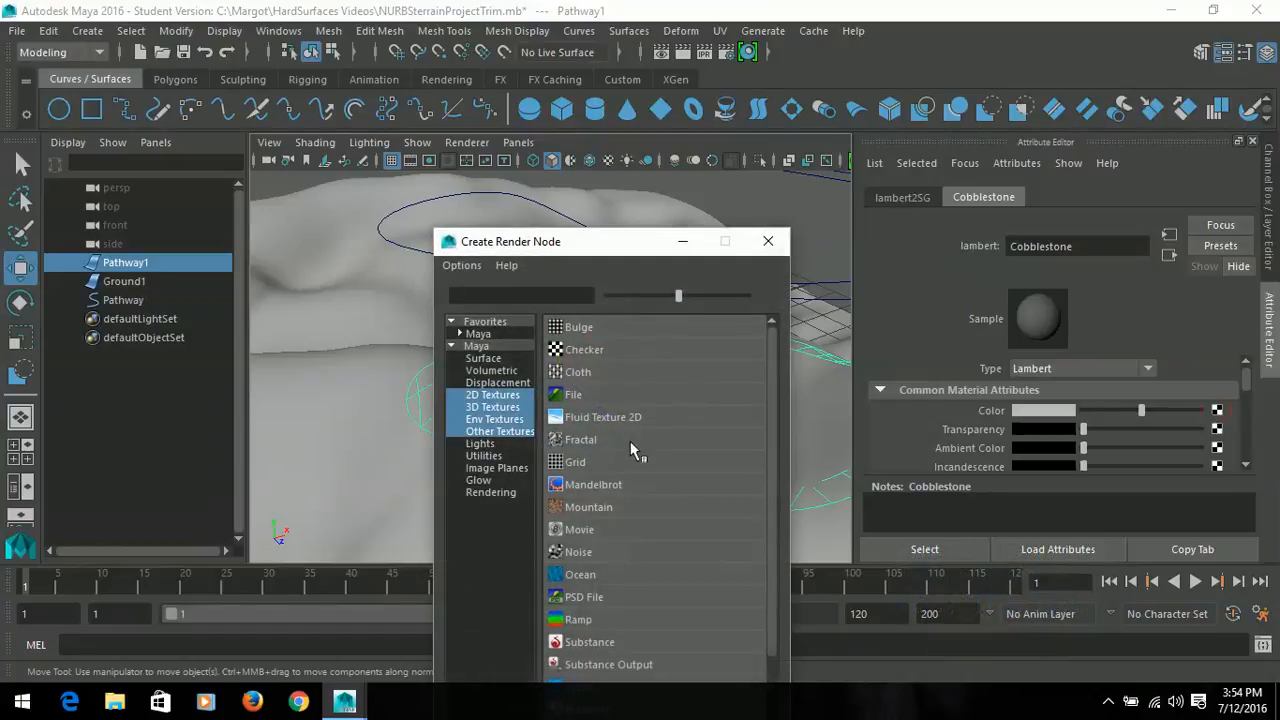
drag(618, 252, 590, 108)
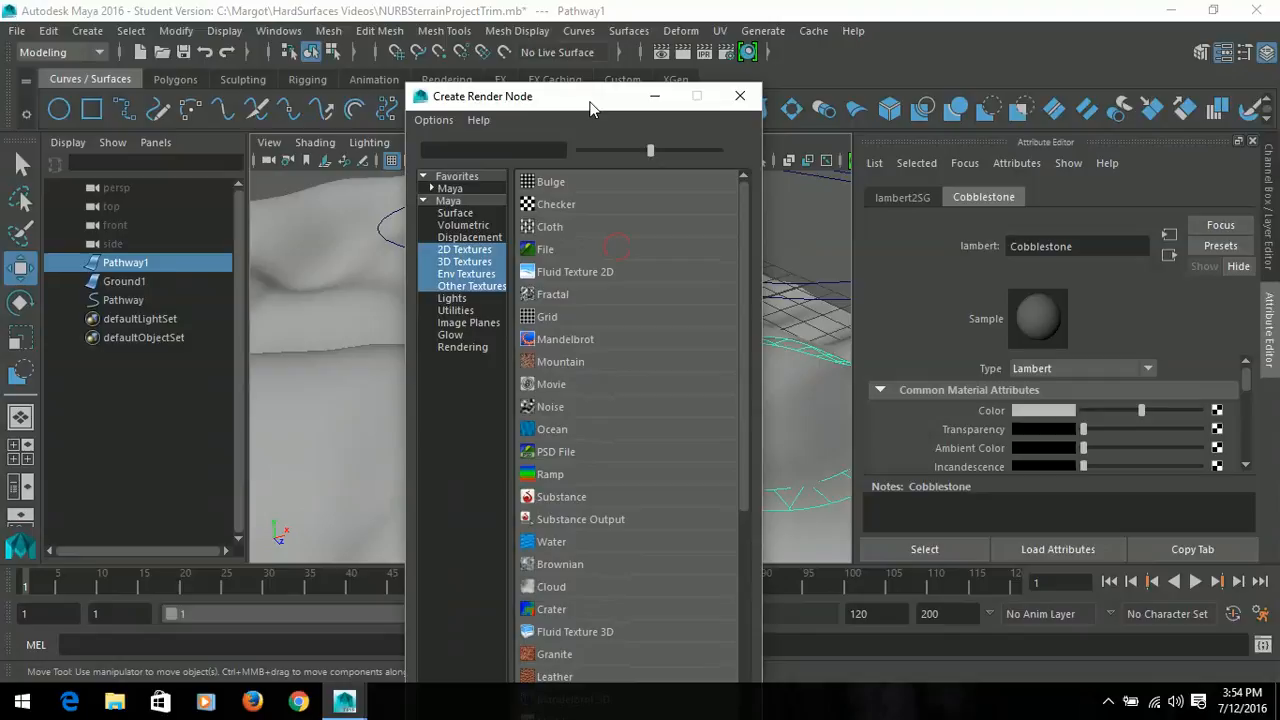
scroll(637, 455, down, 3)
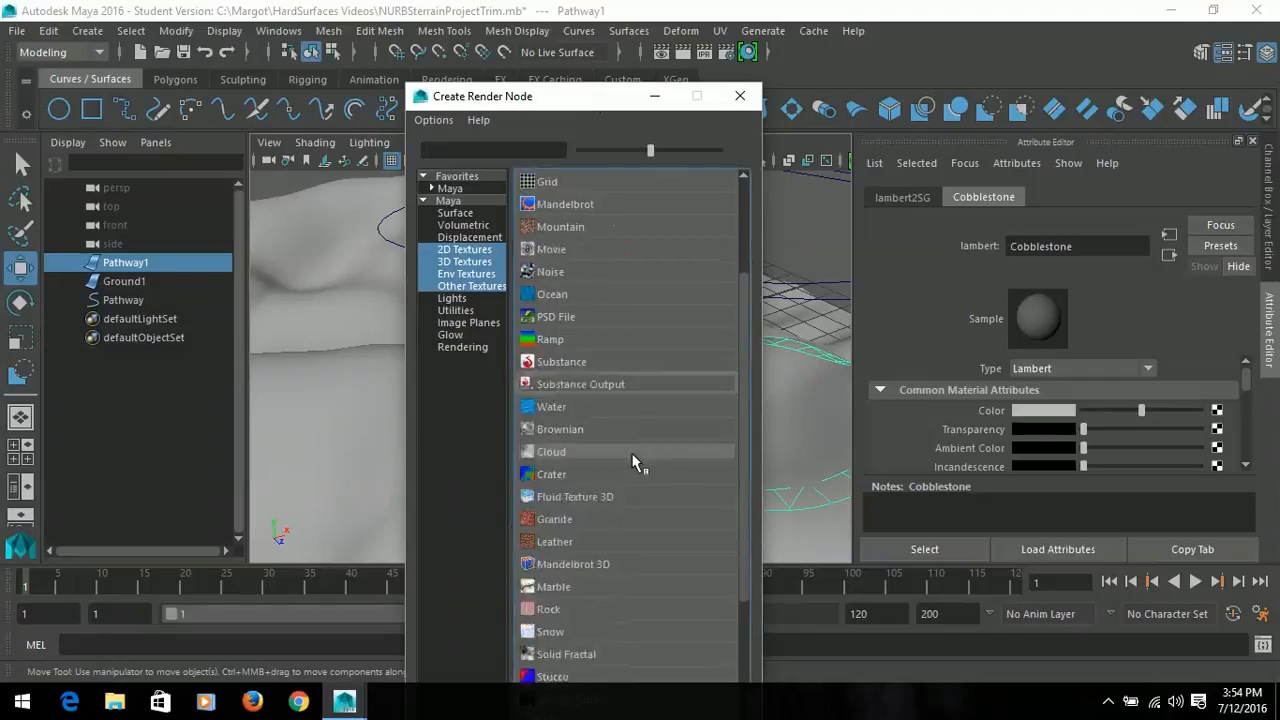
click(545, 530)
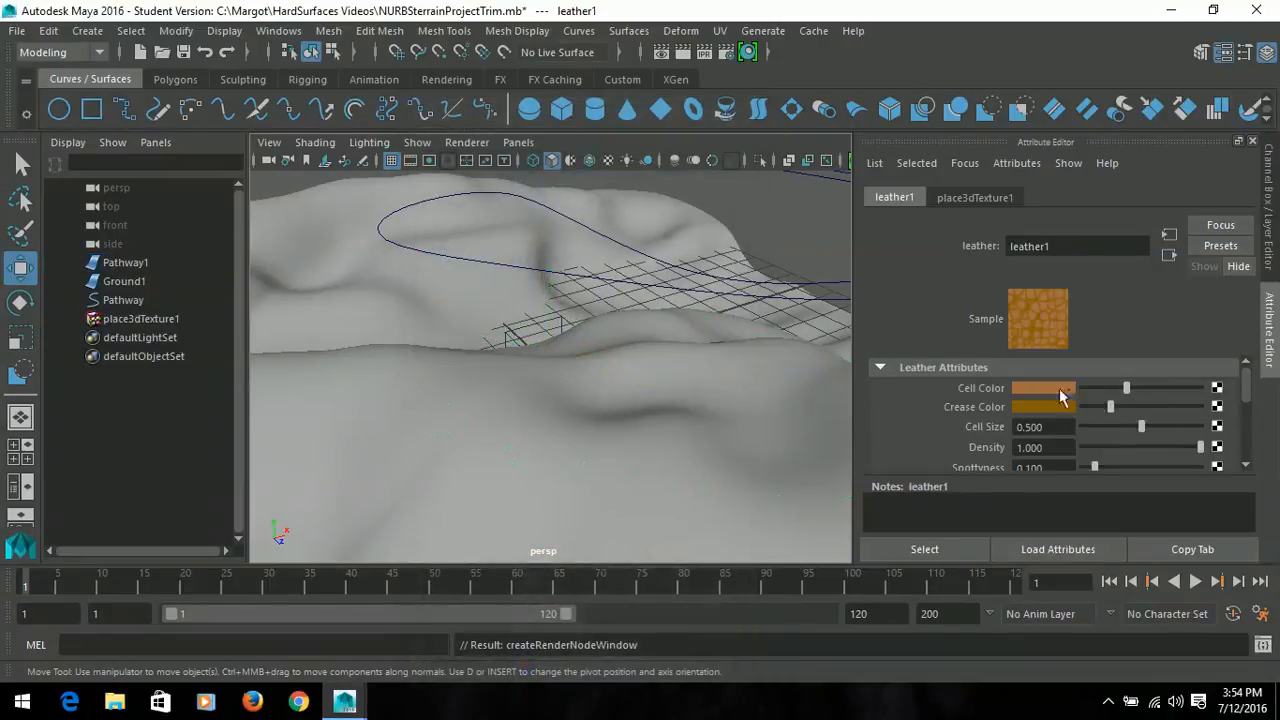
Set the Leather texture's Cell Color to a dark brownish grey and its Crease Color to black
click(1045, 389)
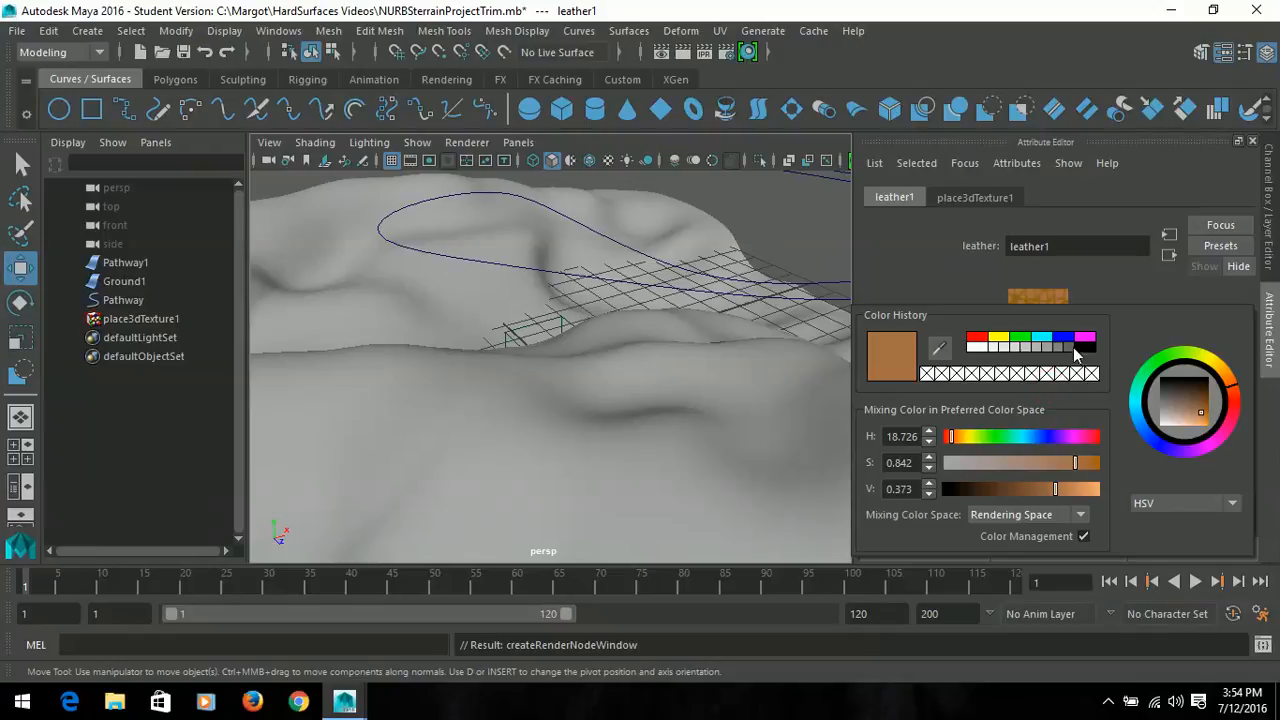
drag(1191, 400, 1174, 398)
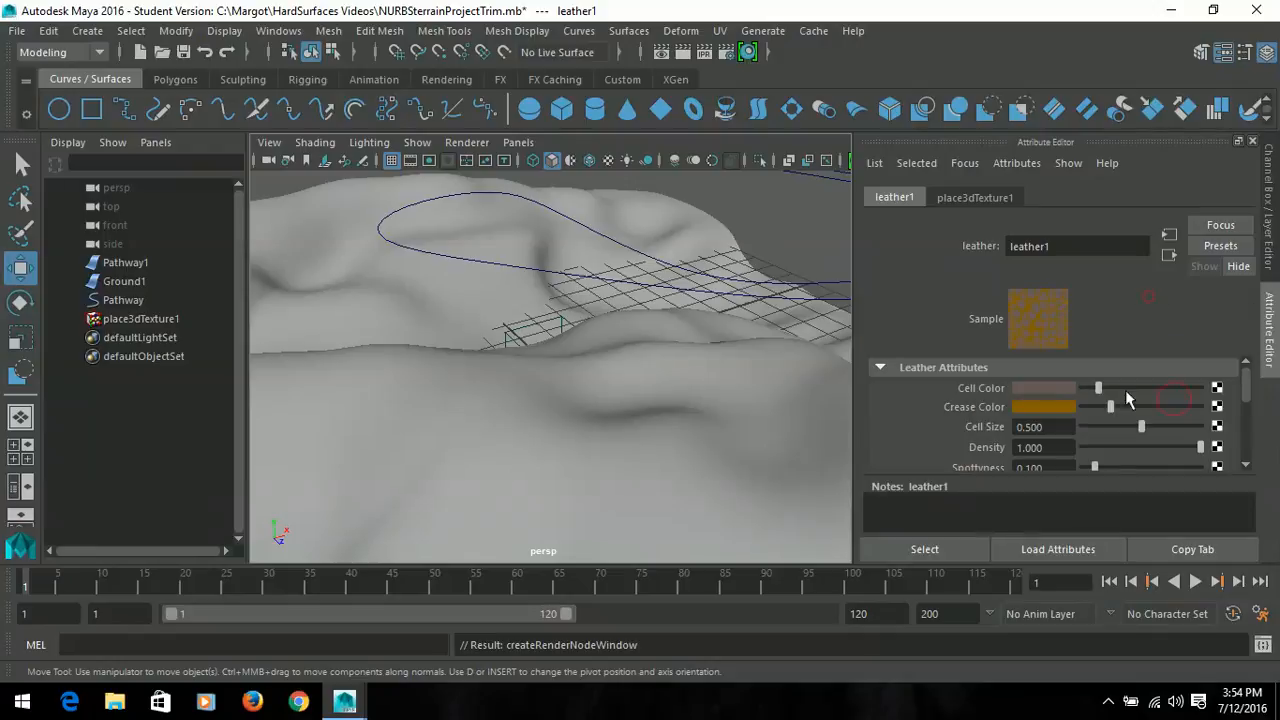
click(1055, 408)
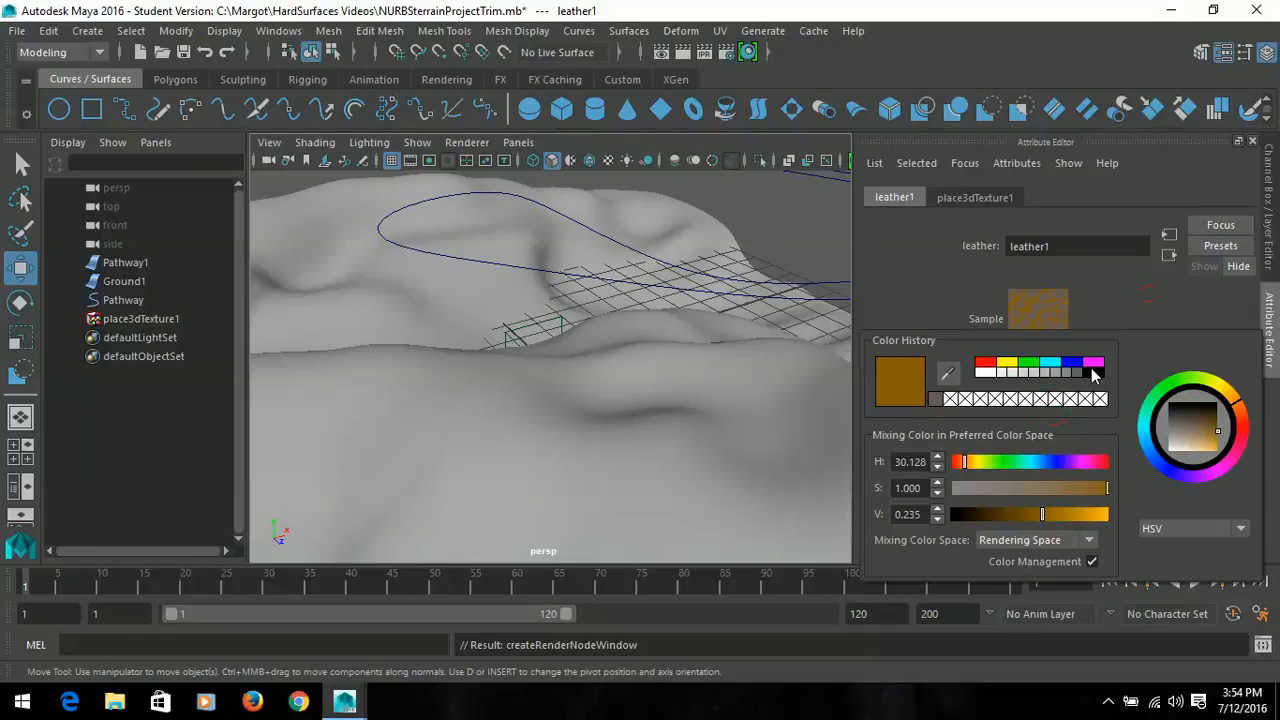
click(1093, 373)
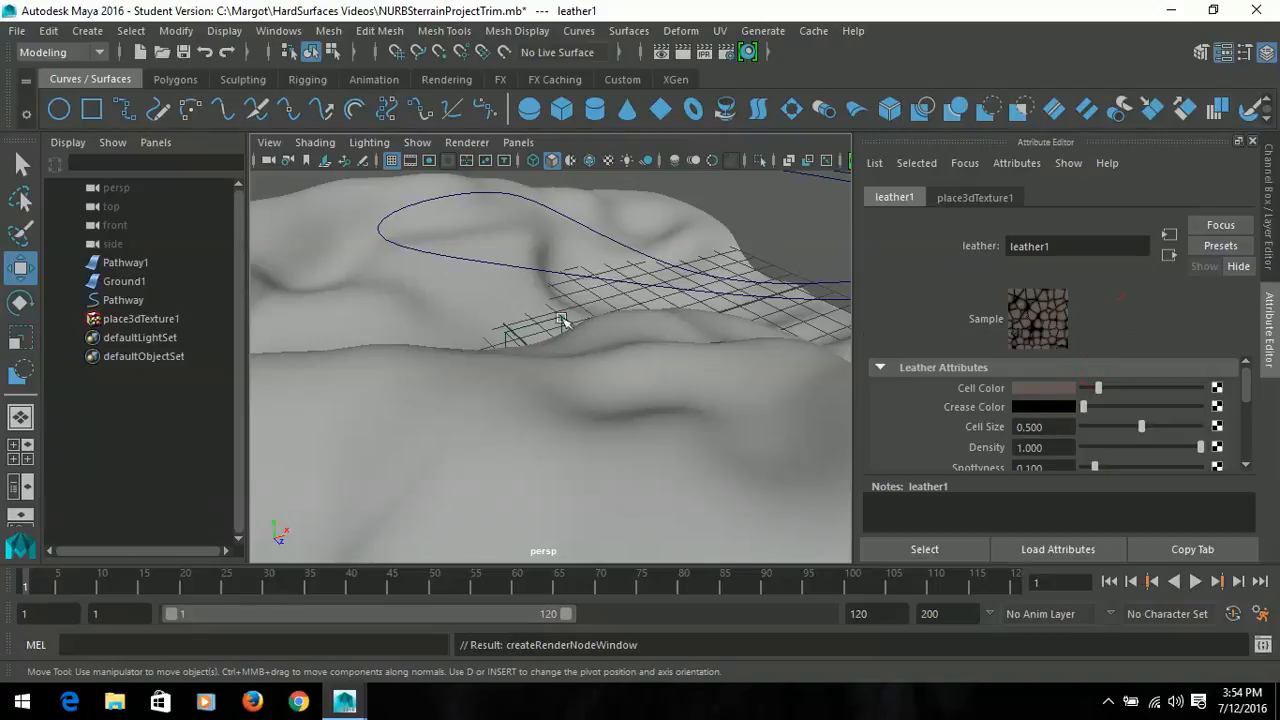
Return to the Cobblestone material, select the Pathway1 surface, and turn on textured display in the perspective view
scroll(498, 434, down, 3)
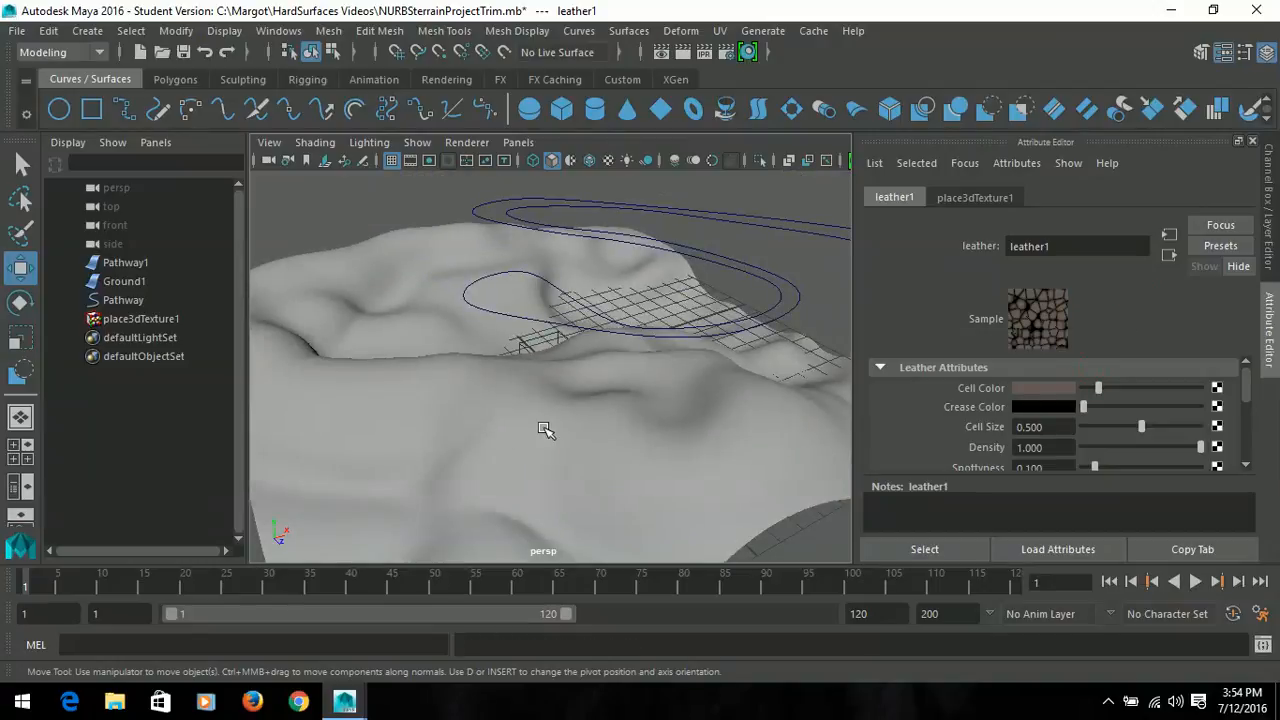
click(1169, 254)
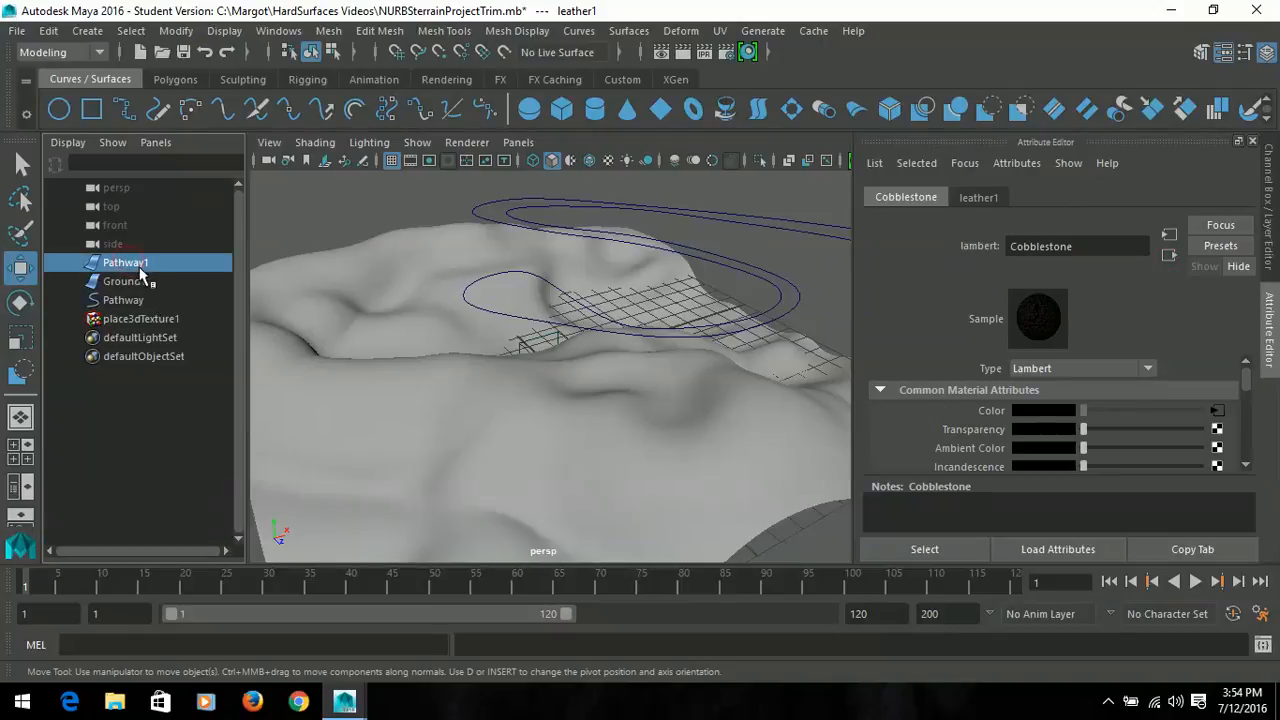
click(125, 262)
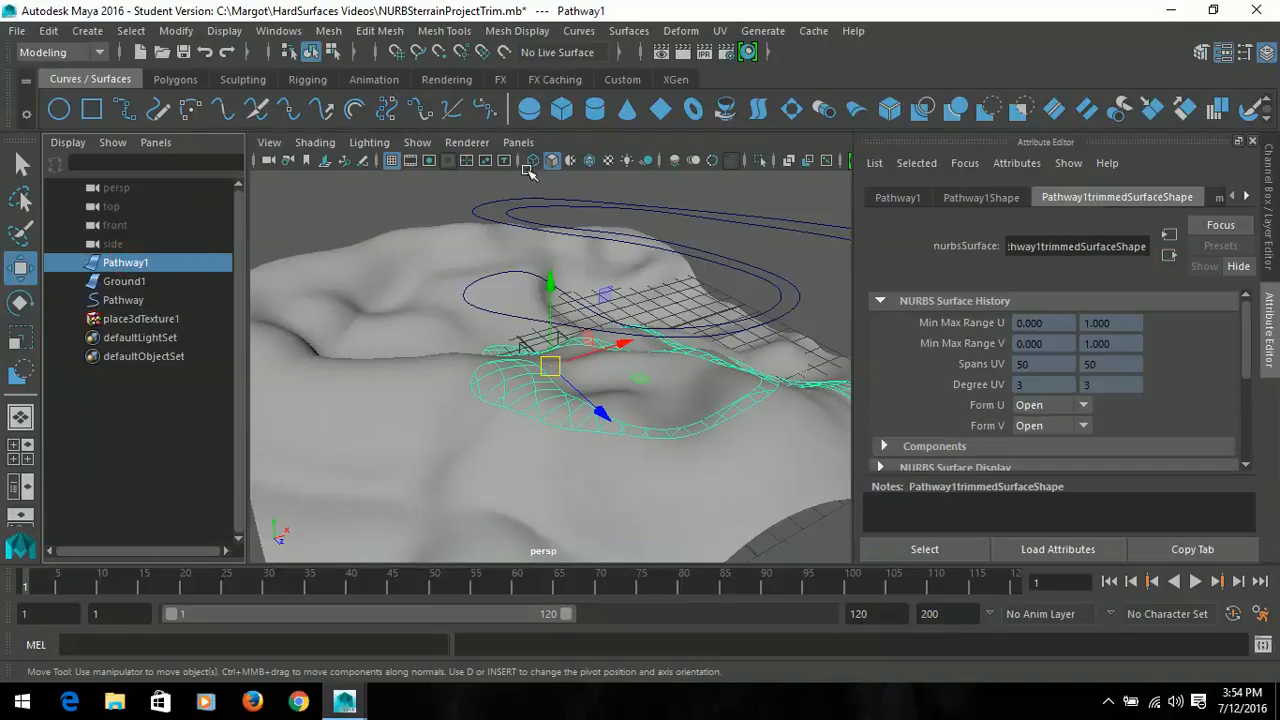
click(610, 163)
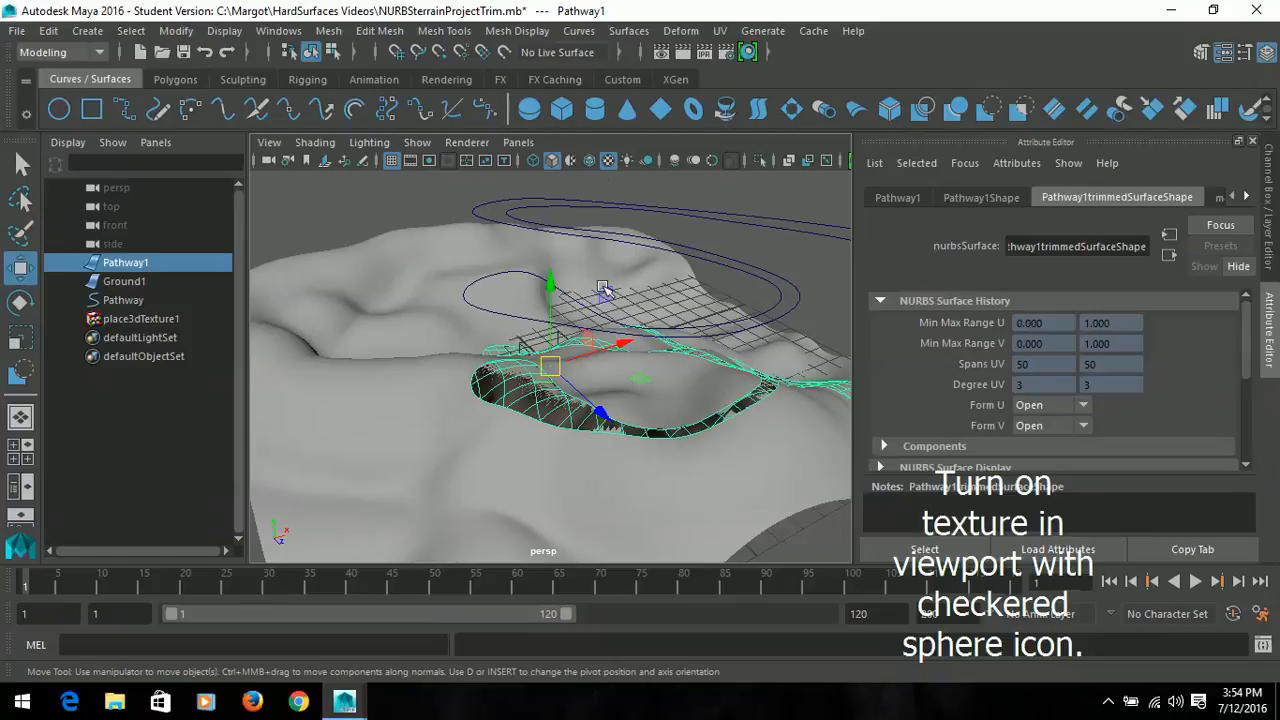
alt+drag(590, 430, 591, 194)
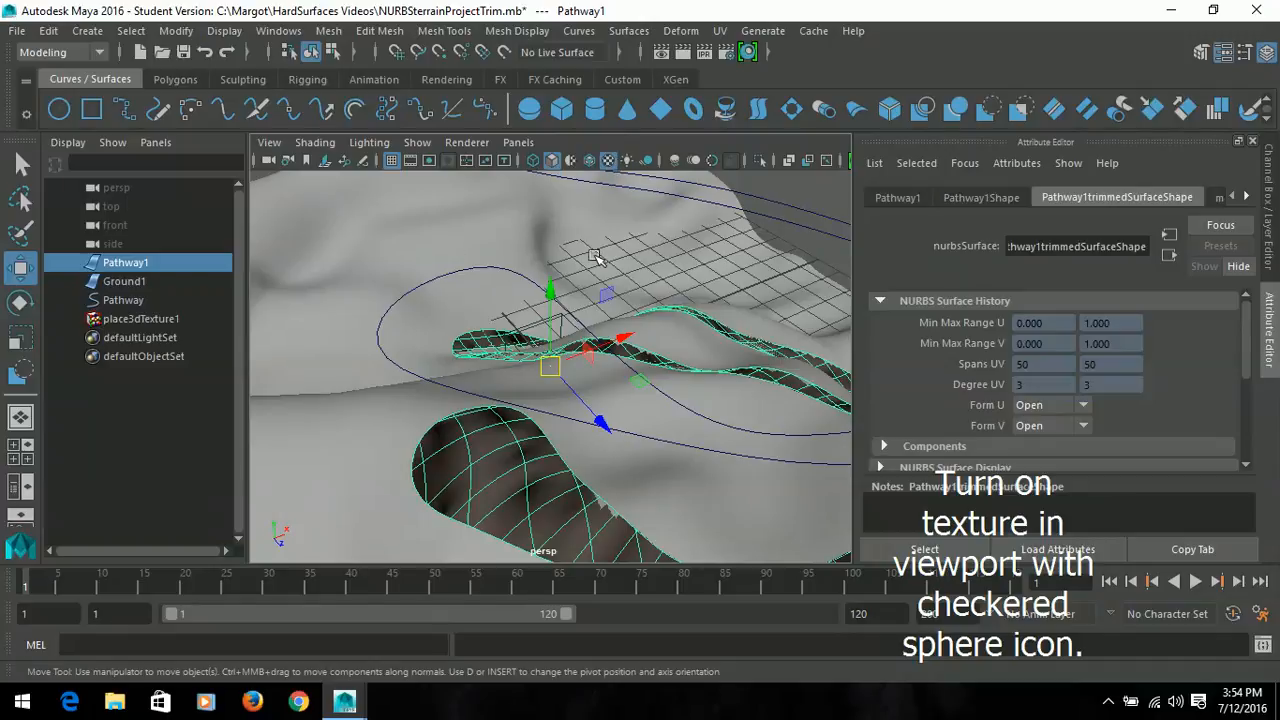
click(609, 162)
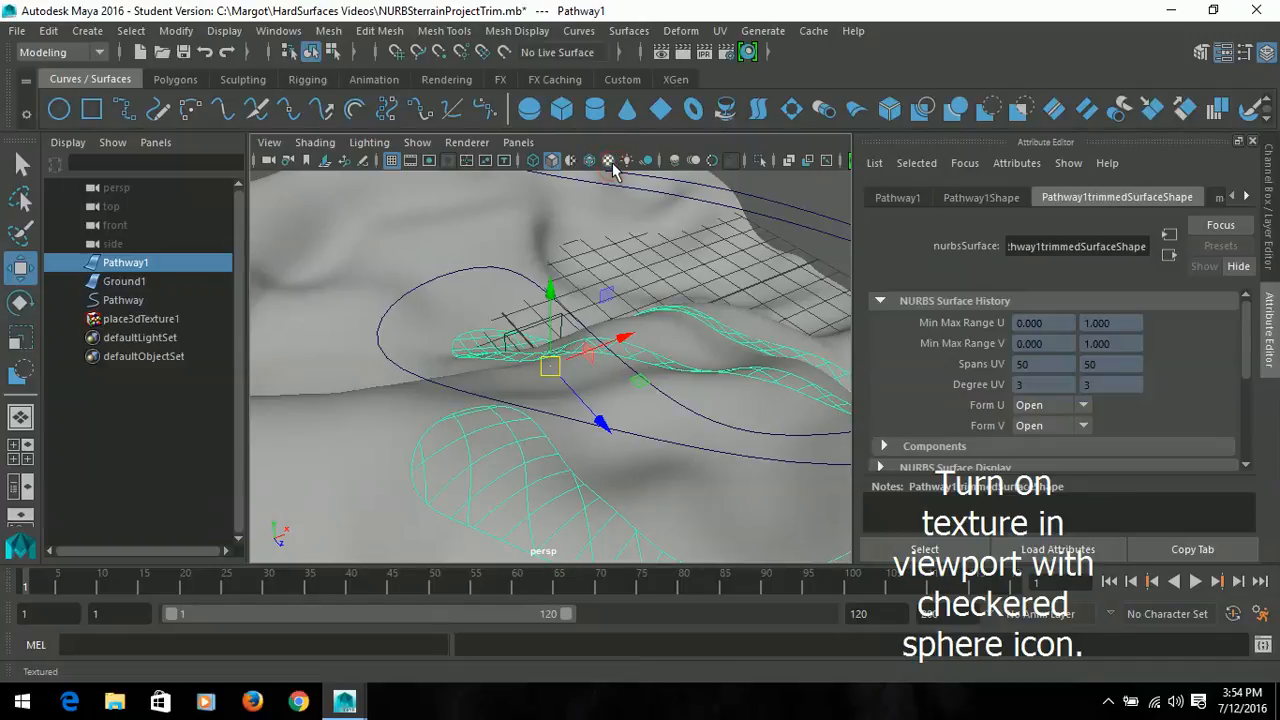
click(611, 163)
Raise Pathway1 above the terrain by setting its Translate Y to 0.1
scroll(594, 349, down, 5)
mouse_move(531, 432)
alt+mouse_down()
mouse_move(537, 485)
mouse_move(569, 400)
mouse_move(531, 429)
mouse_move(525, 460)
mouse_move(580, 450)
alt+mouse_up()
click(1270, 190)
click(1227, 228)
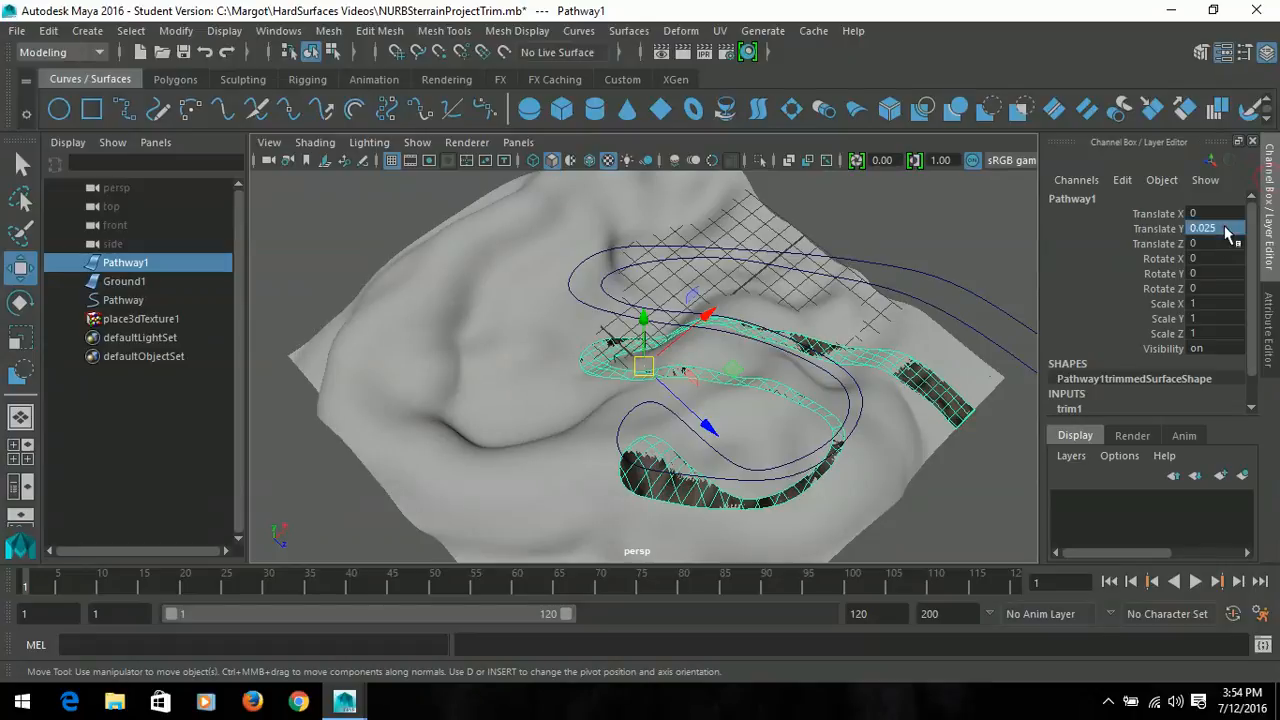
key(BackSpace)
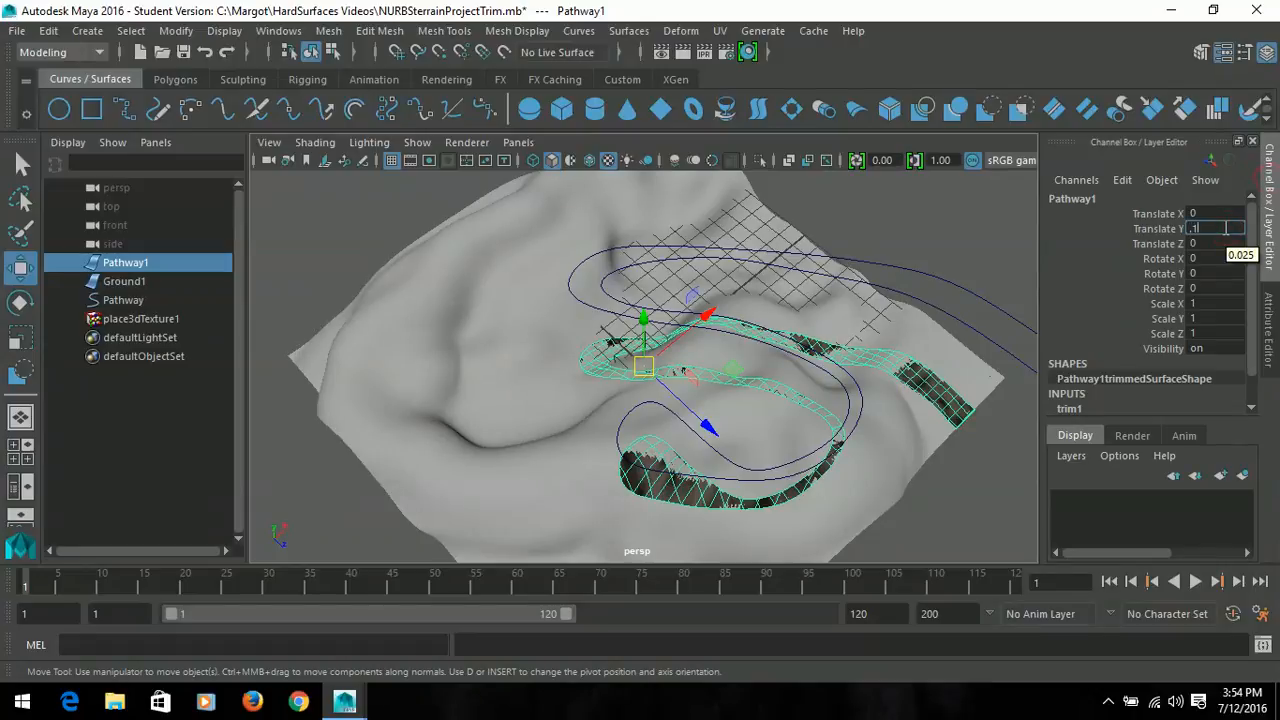
text(.1)
key(Return)
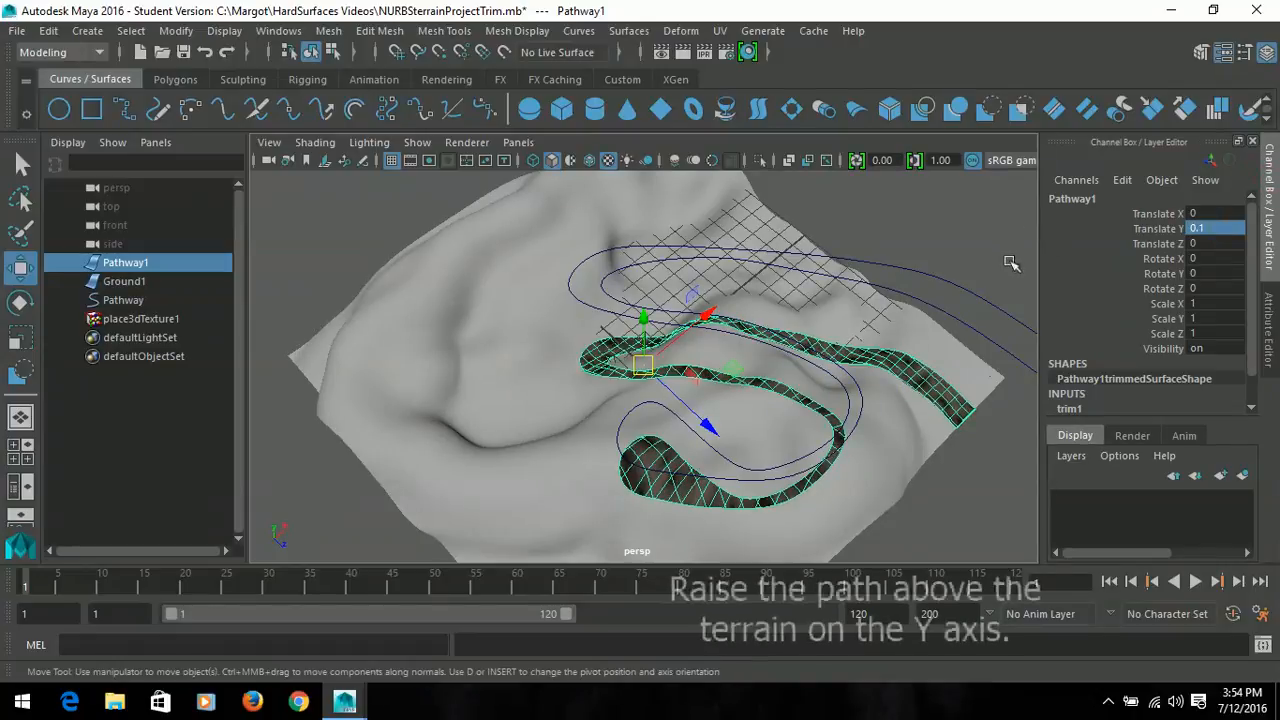
Lower Pathway1 closer to the terrain with the Move tool, to a Translate Y of about 0.026
alt+drag(670, 438, 698, 338)
scroll(744, 306, up, 5)
alt+middle_drag(745, 289, 693, 472)
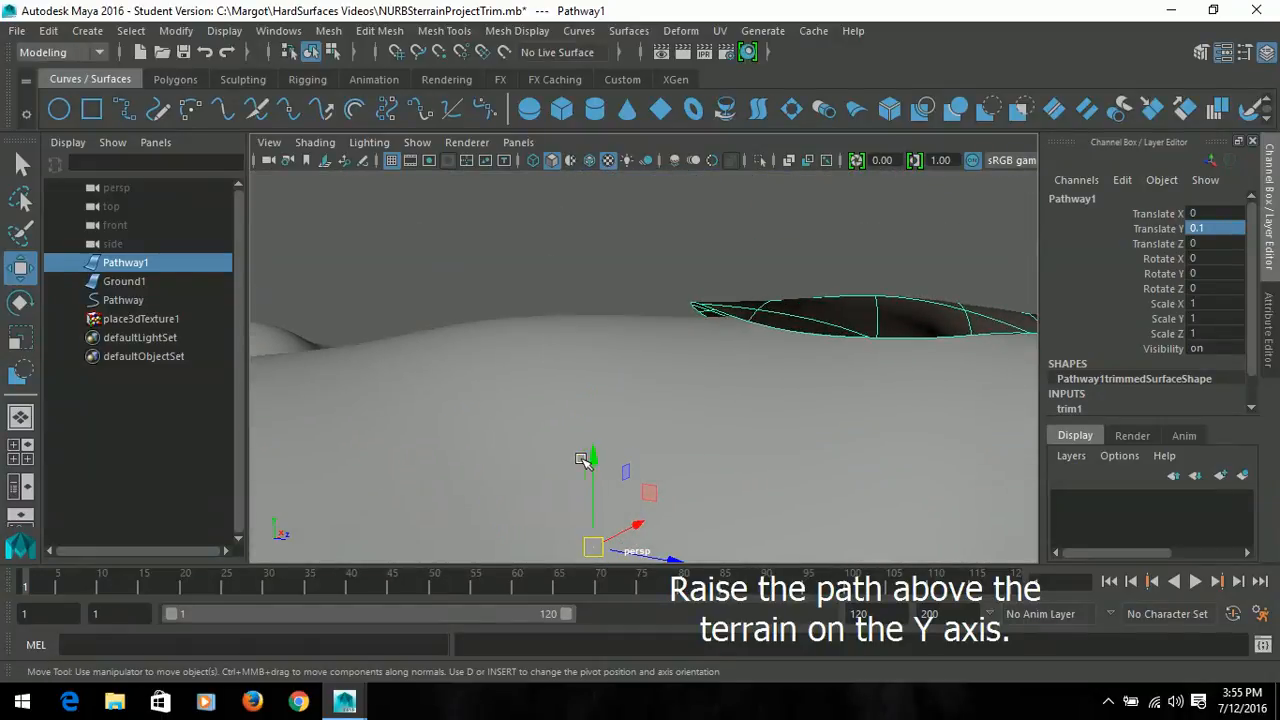
click(593, 458)
drag(593, 458, 594, 462)
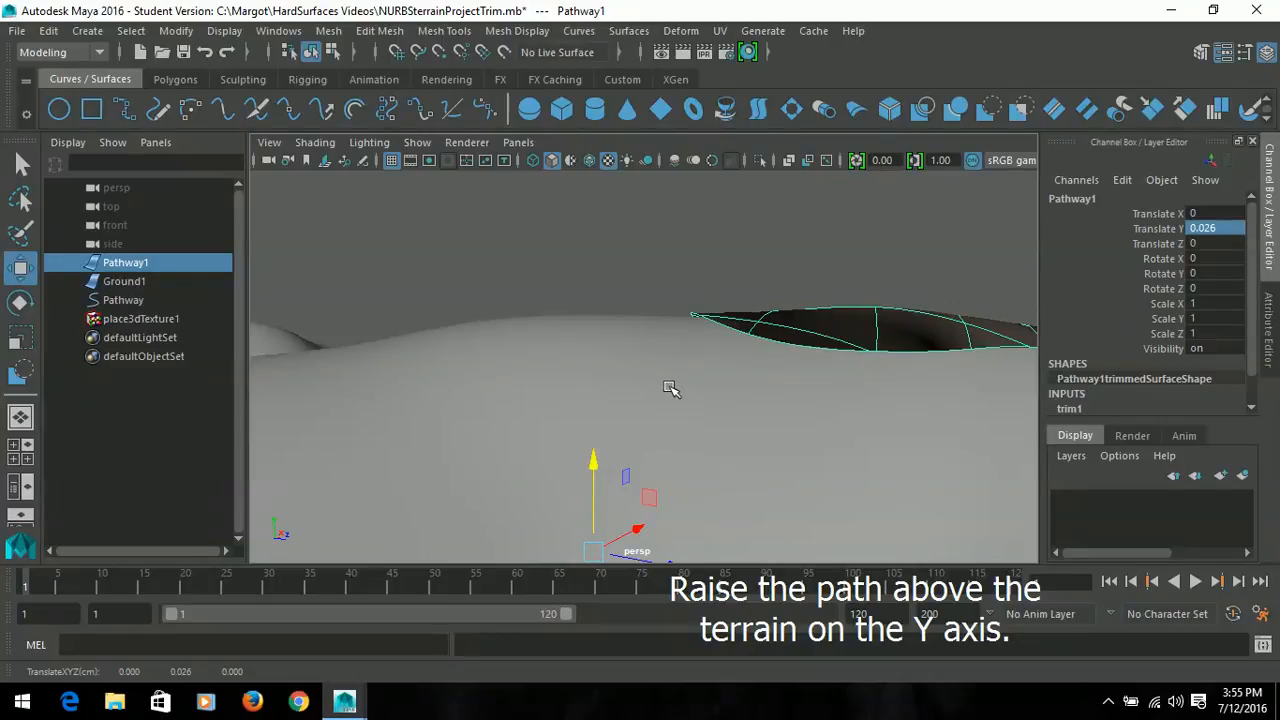
Set Pathway1's Translate Y to 0.05 so the path sits just above the terrain
alt+drag(714, 357, 718, 398)
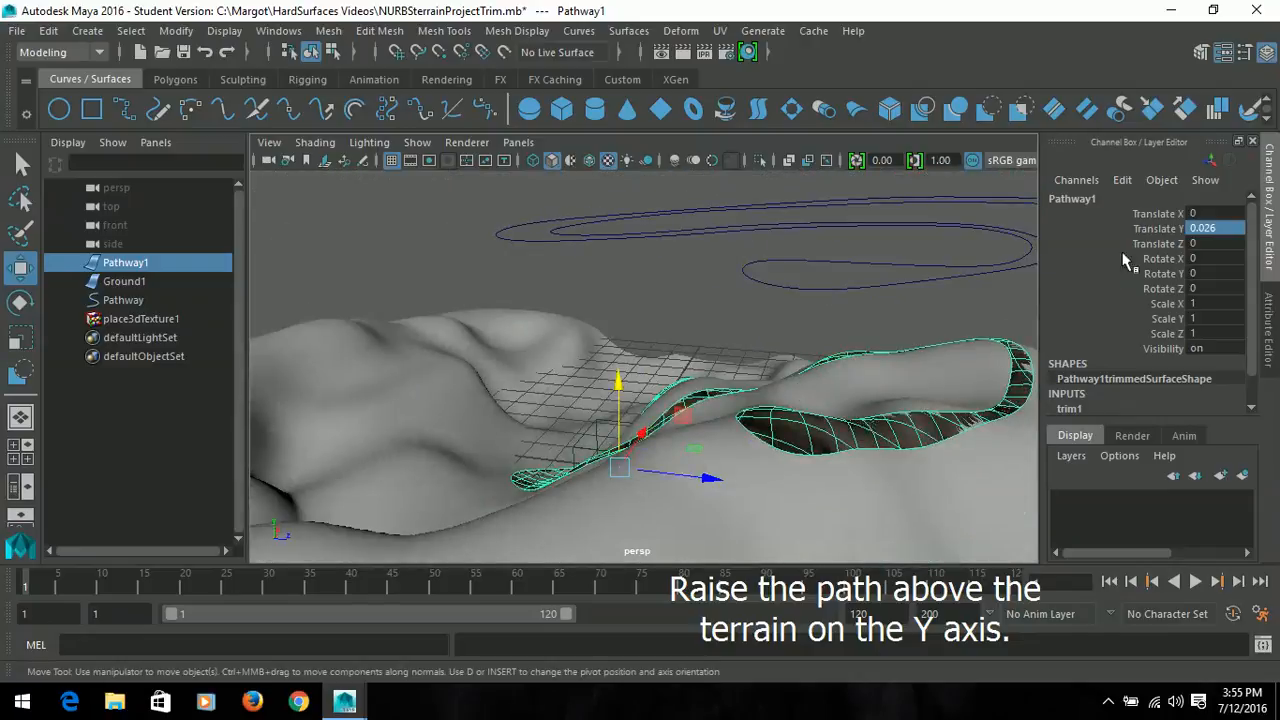
click(1230, 230)
key(BackSpace)
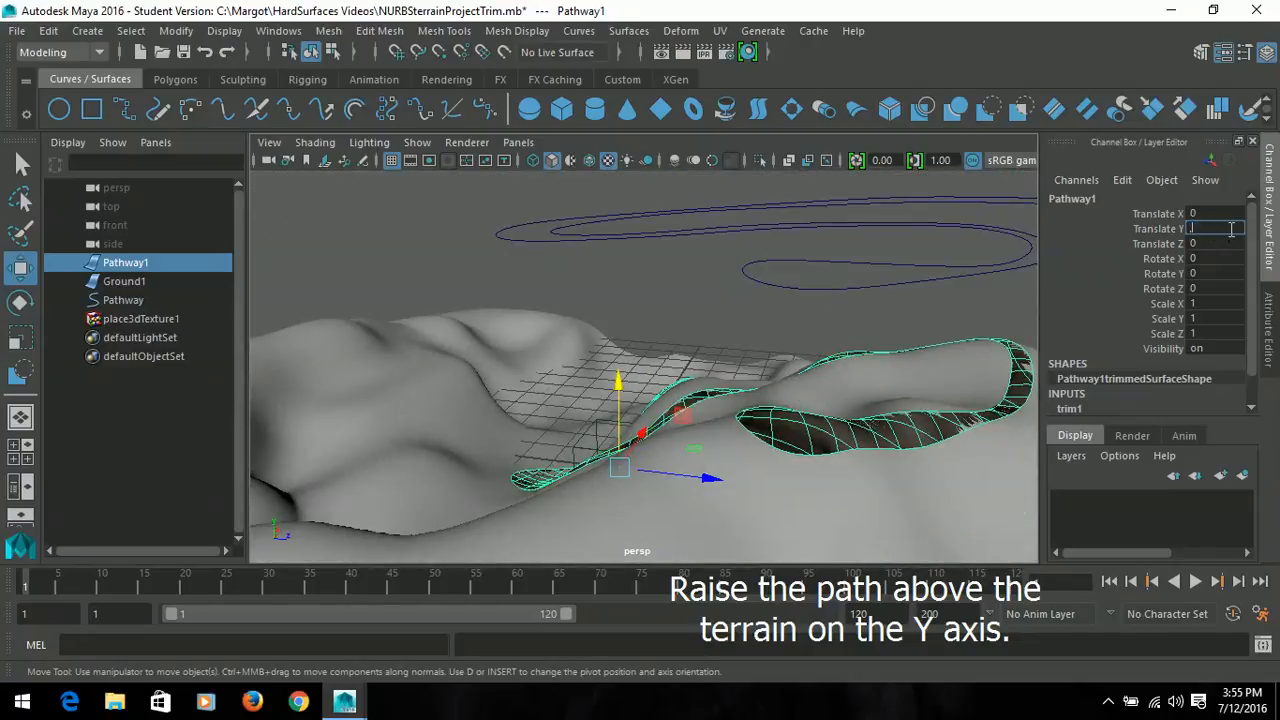
text(.05)
key(Return)
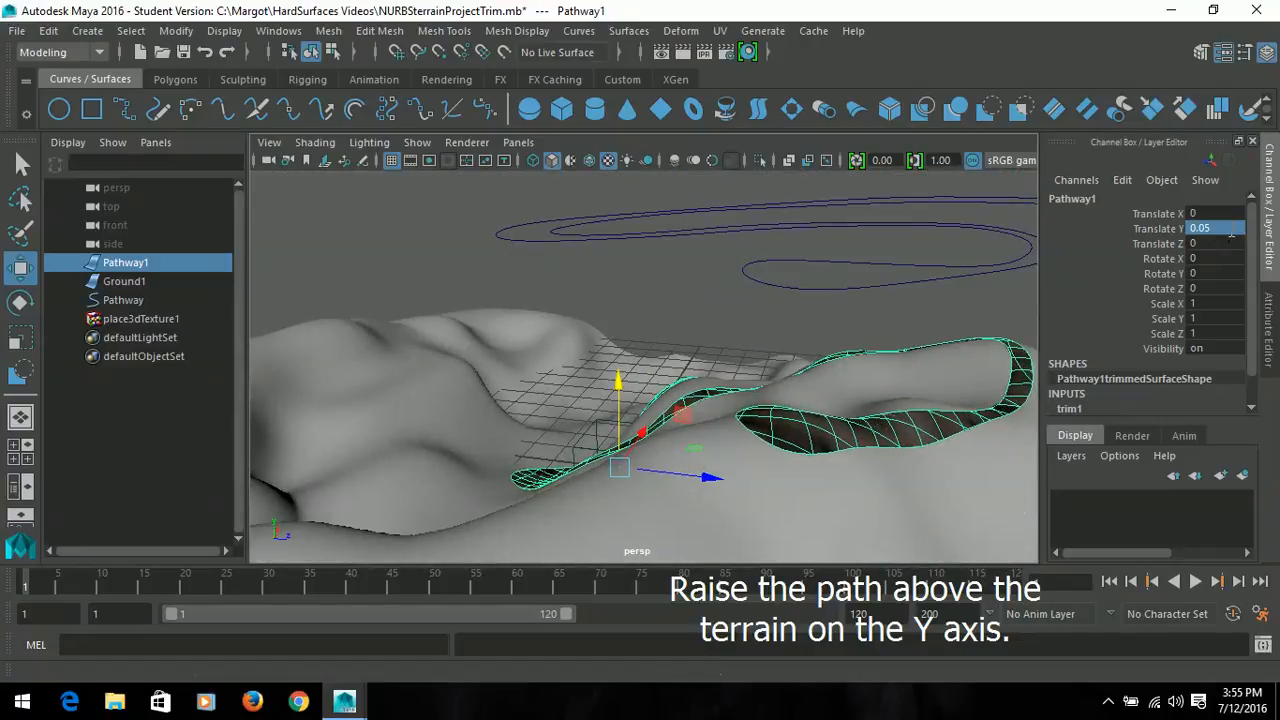